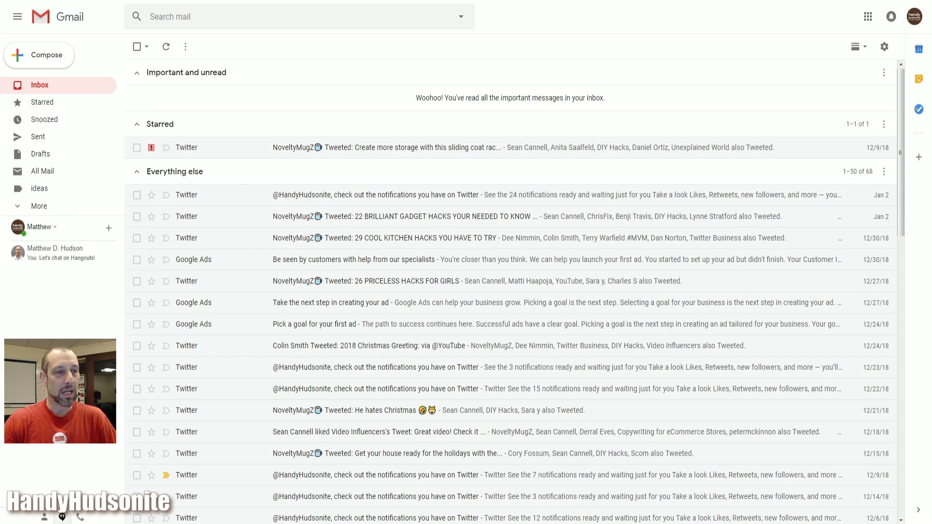
Step: Go from the gear menu into full Settings and show the Labels page
left_click(883, 47)
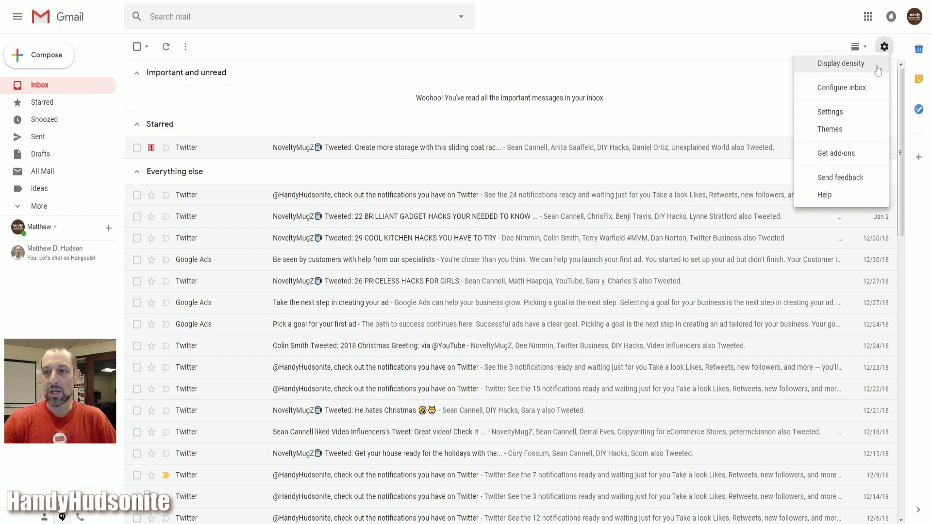
left_click(839, 117)
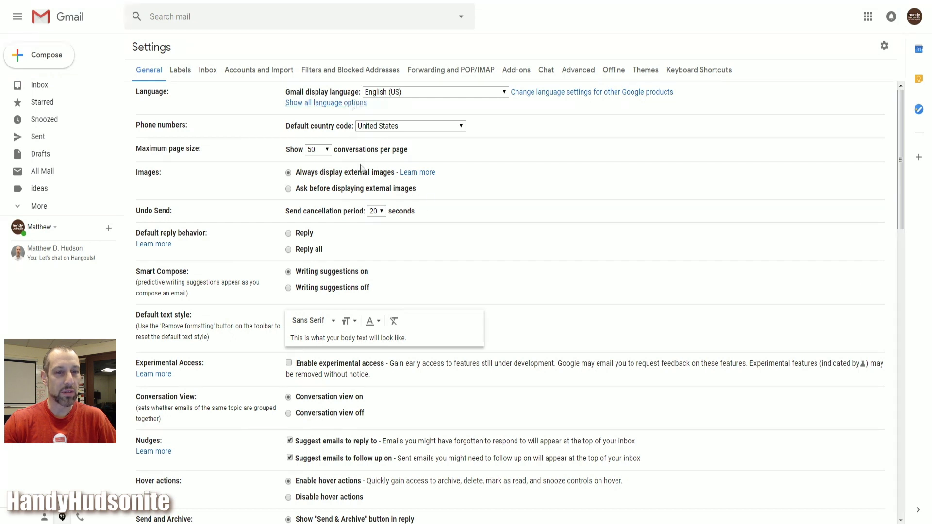
scroll(565, 194, "down", 4)
scroll(587, 231, "down", 3)
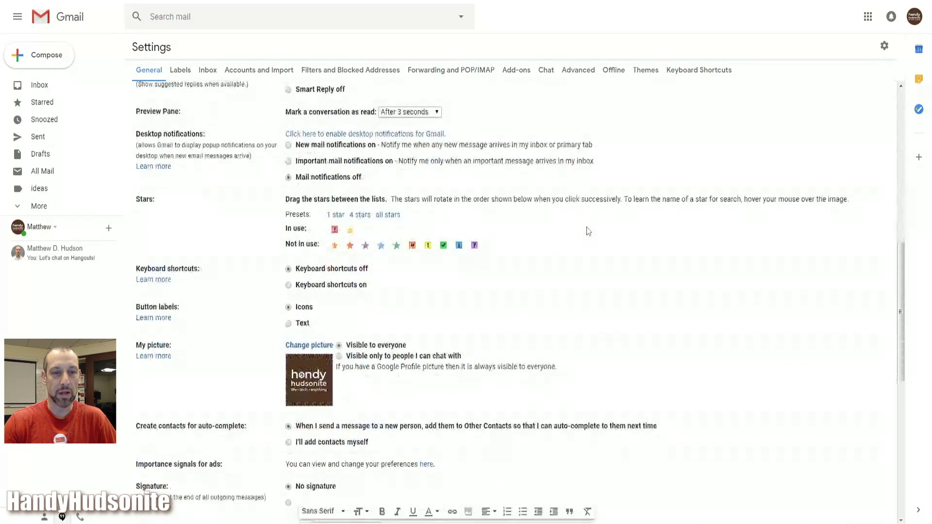
scroll(587, 231, "down", 1)
scroll(587, 231, "down", 1)
scroll(586, 231, "up", 3)
scroll(588, 231, "up", 3)
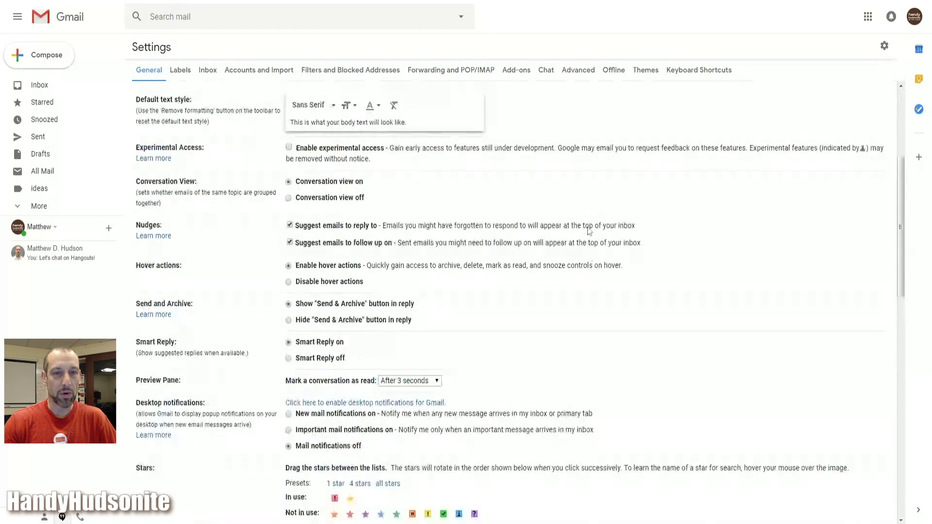
scroll(588, 231, "up", 3)
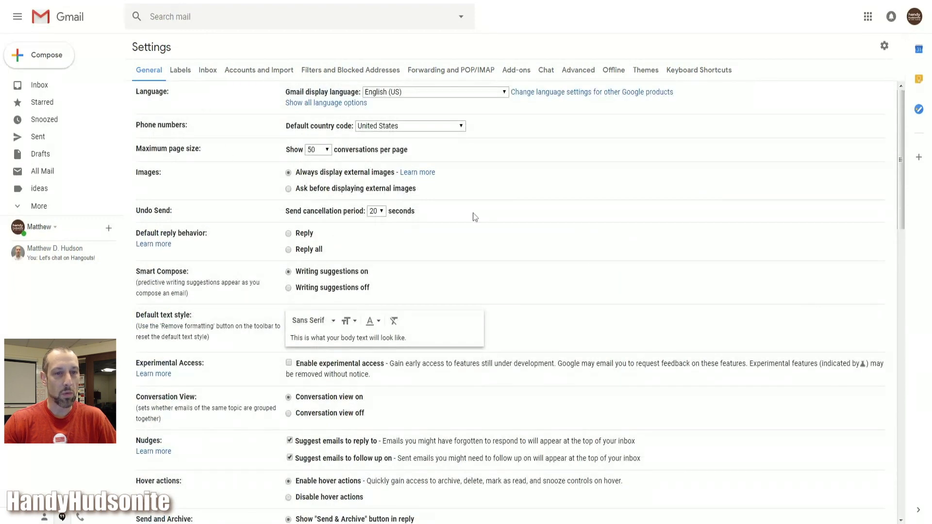
scroll(485, 208, "down", 1)
scroll(485, 211, "down", 3)
scroll(485, 211, "up", 4)
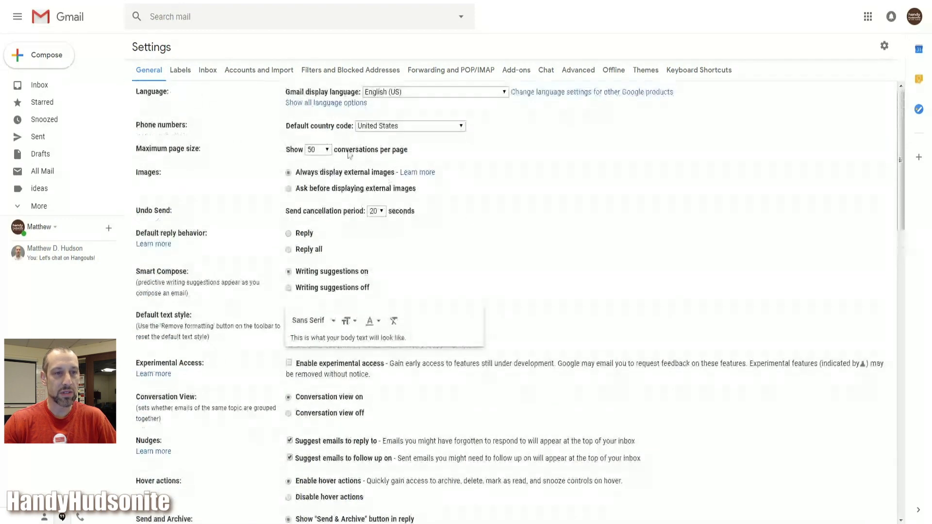
left_click(178, 71)
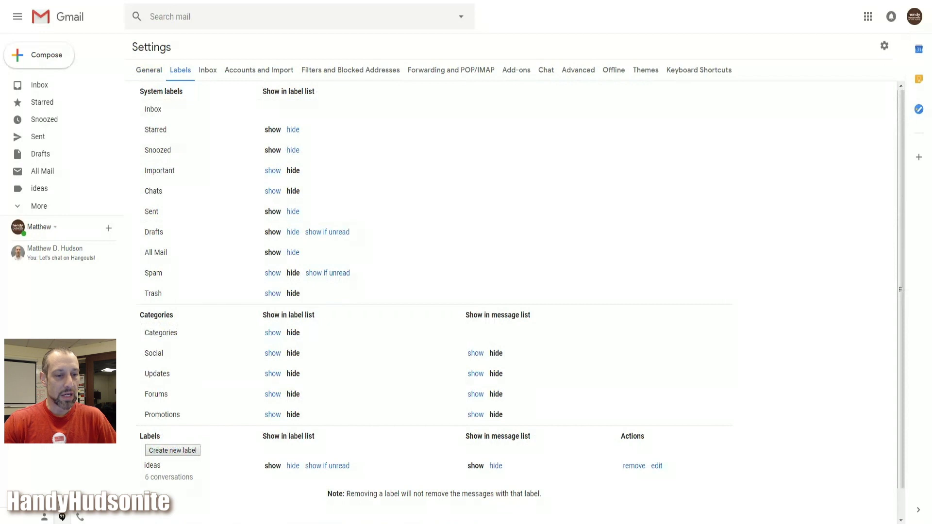
scroll(191, 325, "down", 2)
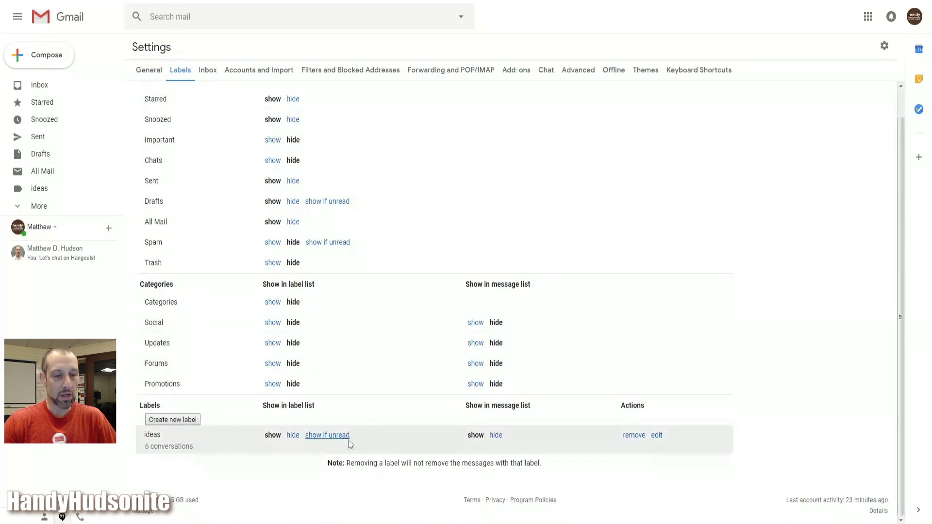
scroll(223, 195, "up", 2)
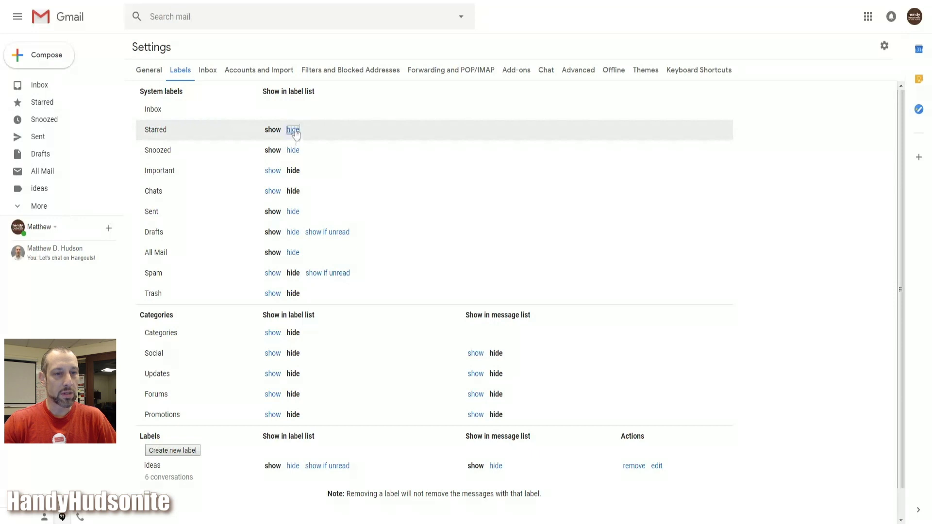
left_click(292, 129)
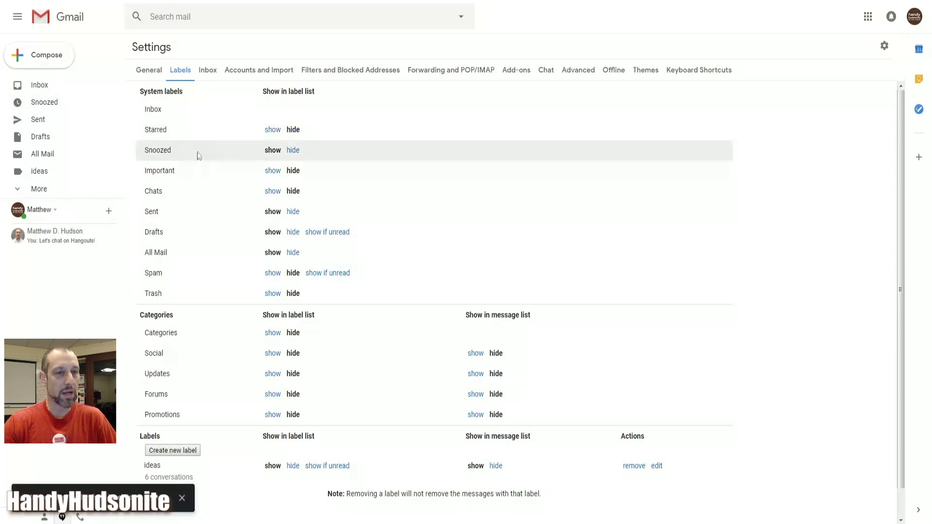
left_click(292, 150)
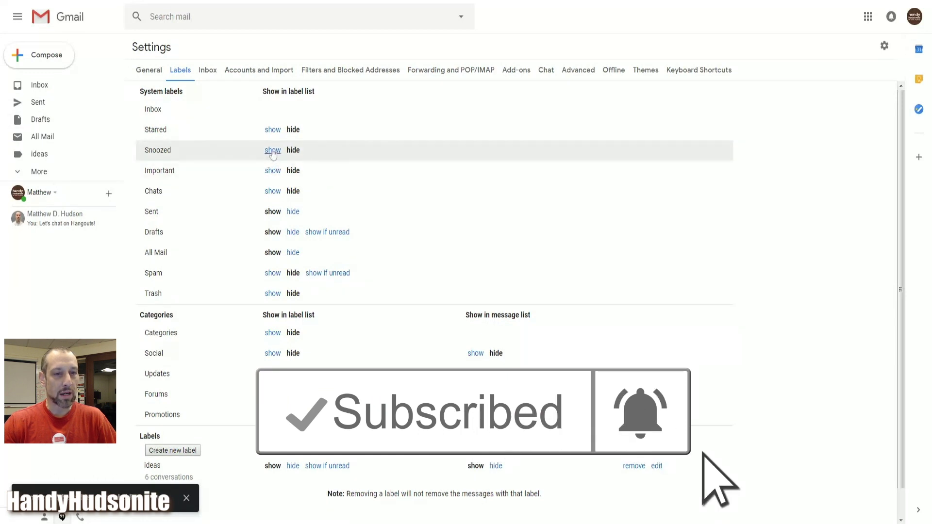
left_click(272, 150)
left_click(272, 129)
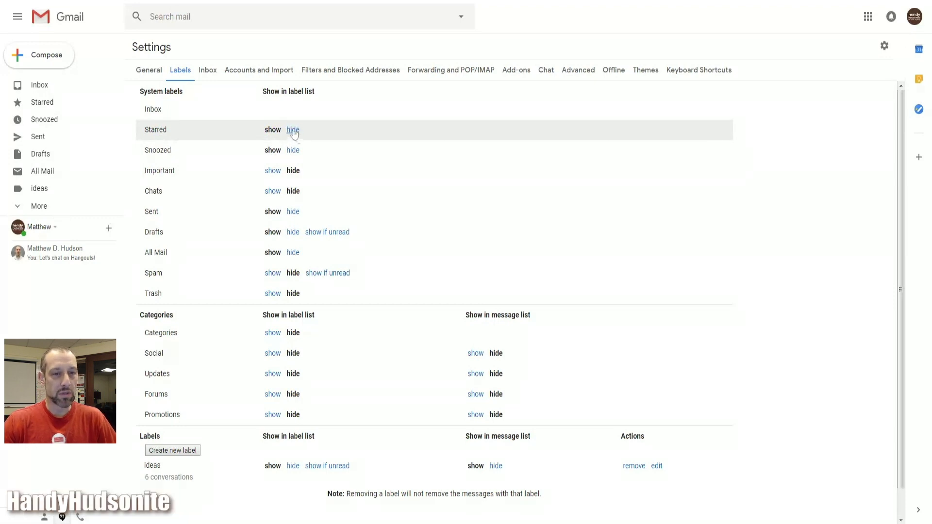
left_click(292, 130)
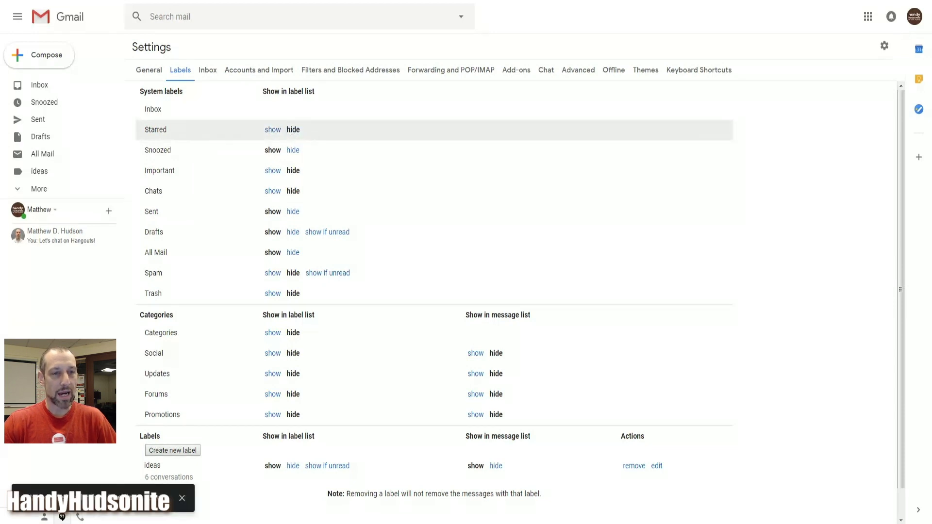
left_click(272, 130)
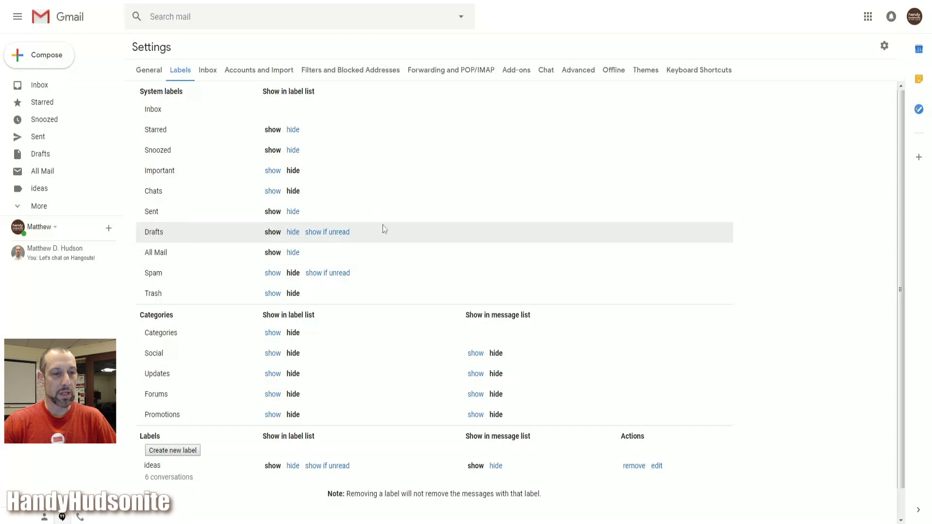
left_click(328, 232)
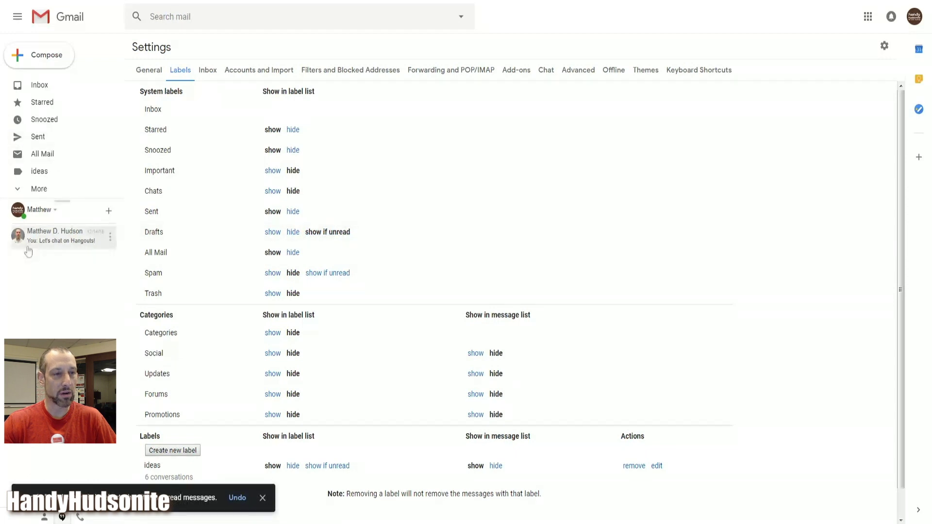
Step: Hide the Drafts system label from the label list
left_click(273, 231)
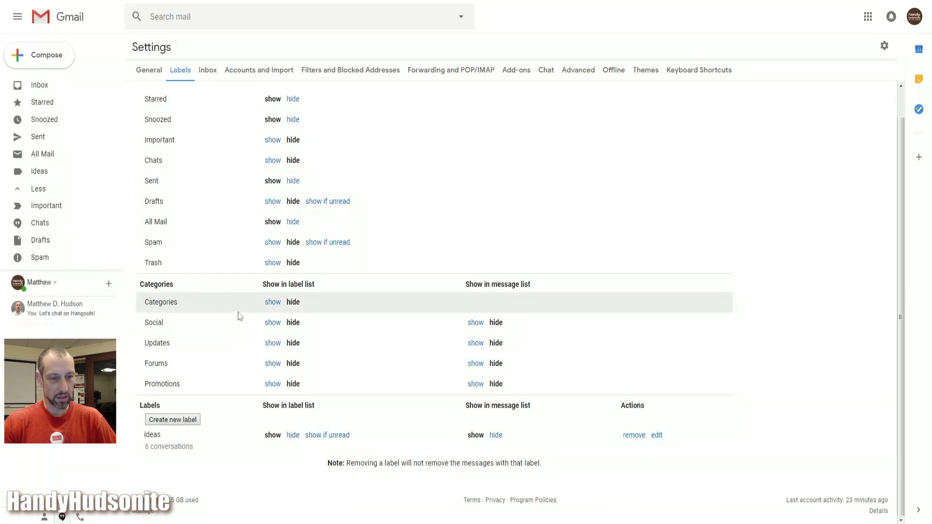
left_click(273, 302)
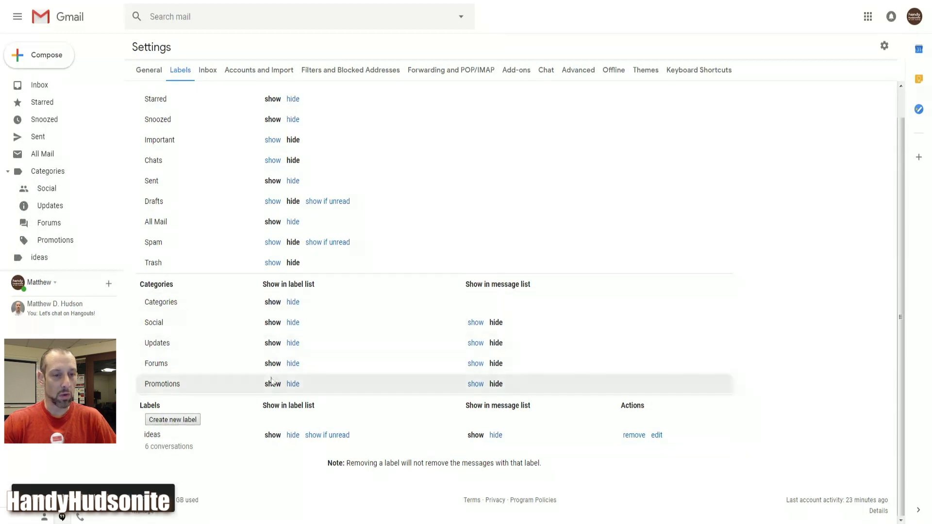
left_click(291, 302)
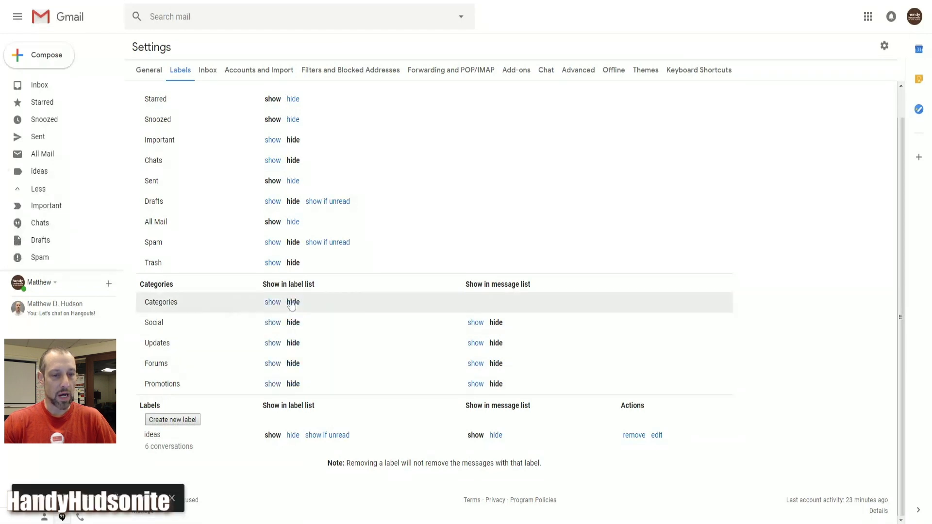
left_click(274, 324)
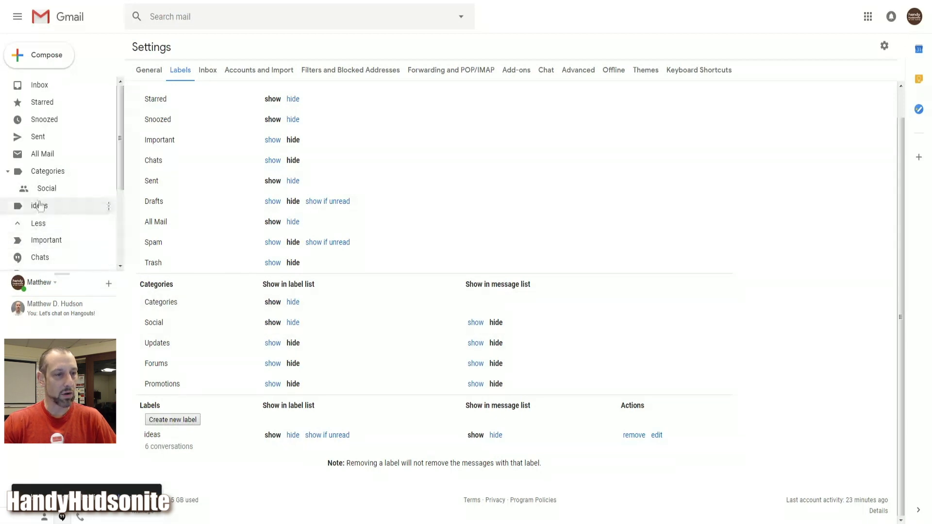
left_click(272, 343)
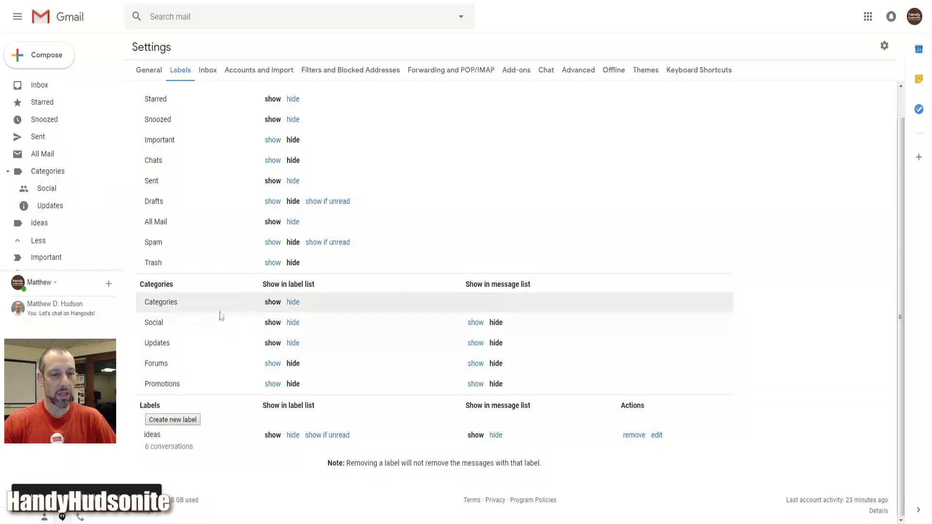
left_click(293, 323)
left_click(293, 343)
left_click(293, 301)
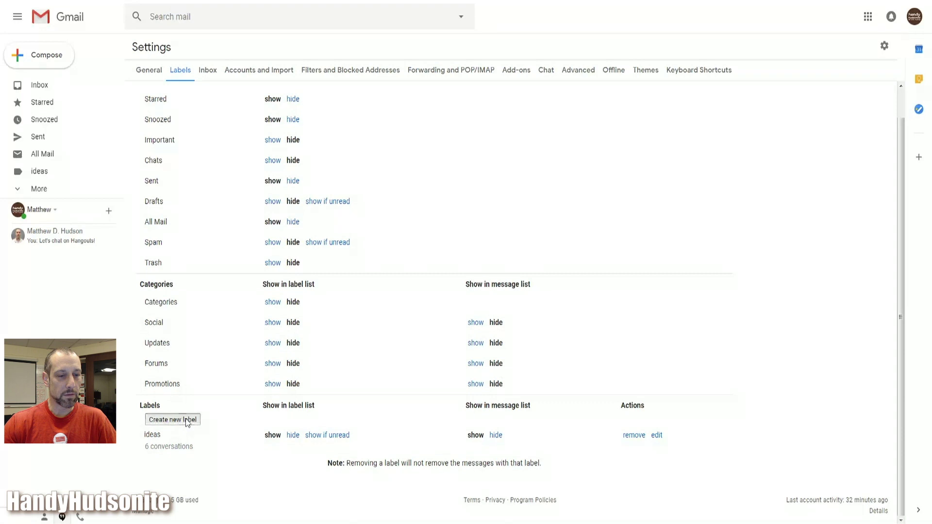
left_click(185, 421)
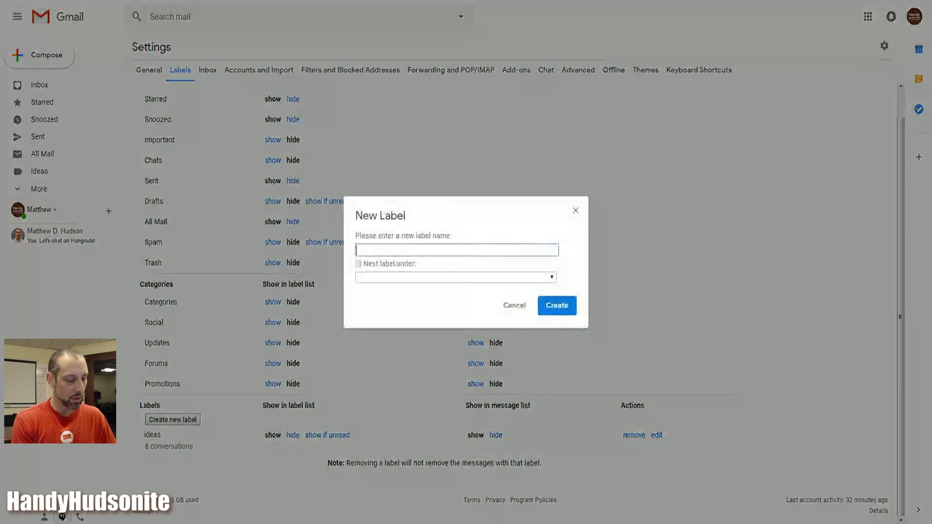
type("TestLab")
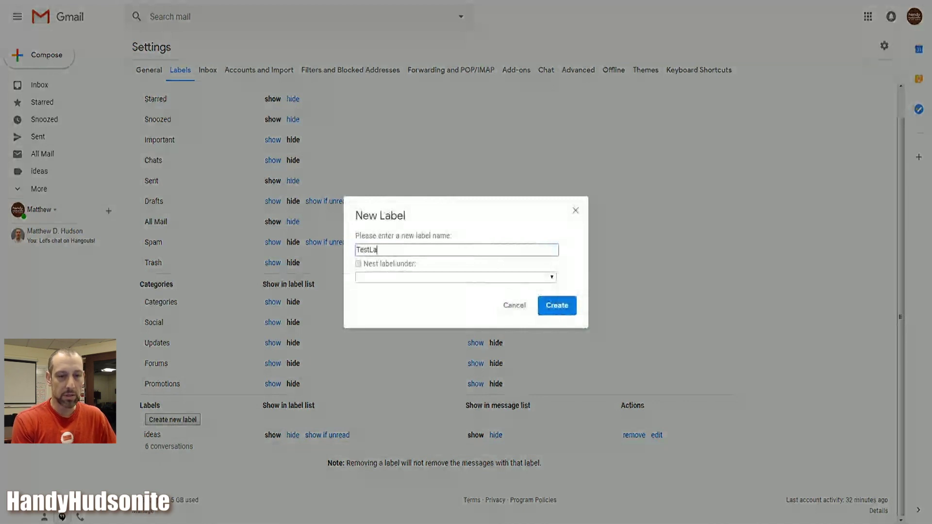
type("el")
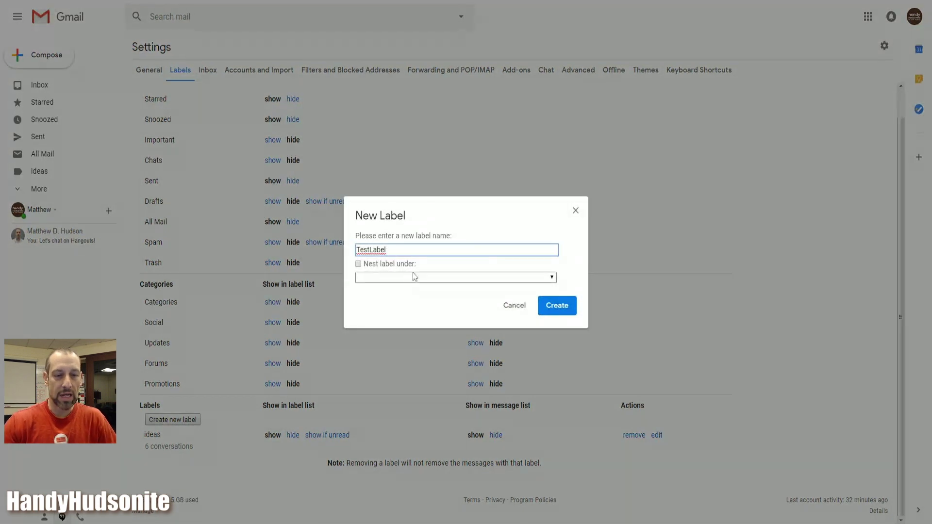
Step: Leave 'Nest label under' unchecked and create TestLabel as a top-level label
left_click(359, 265)
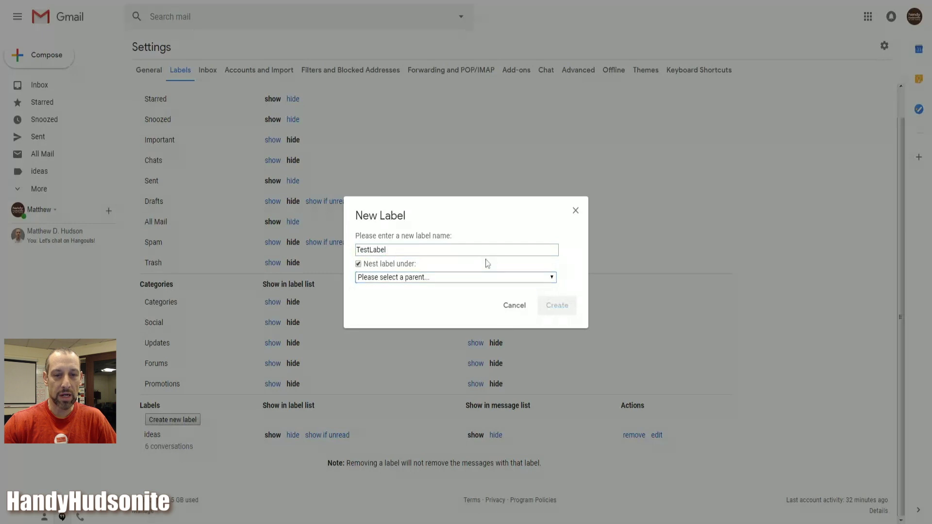
left_click(358, 264)
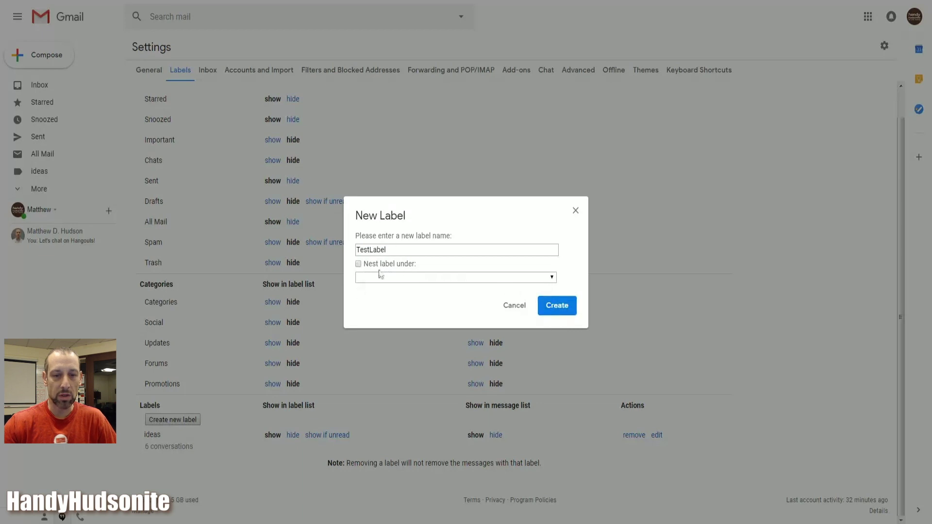
left_click(554, 308)
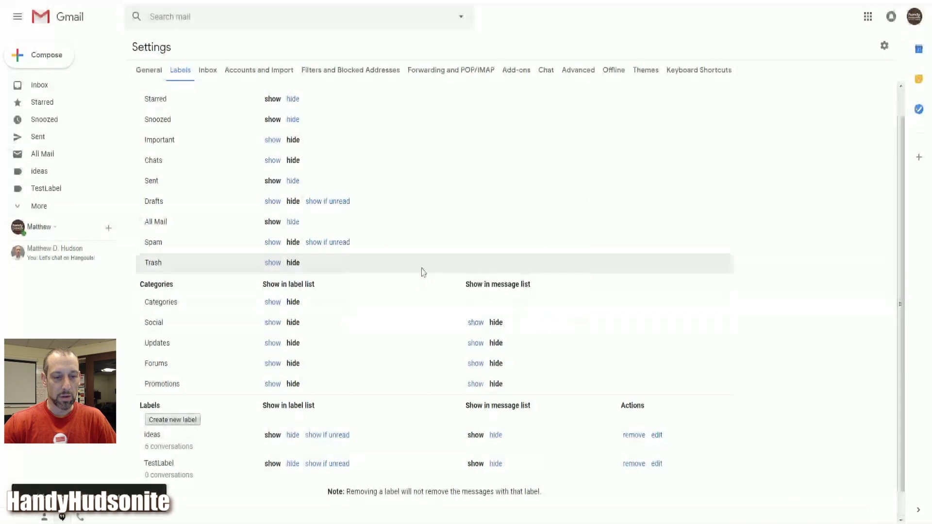
scroll(421, 272, "down", 1)
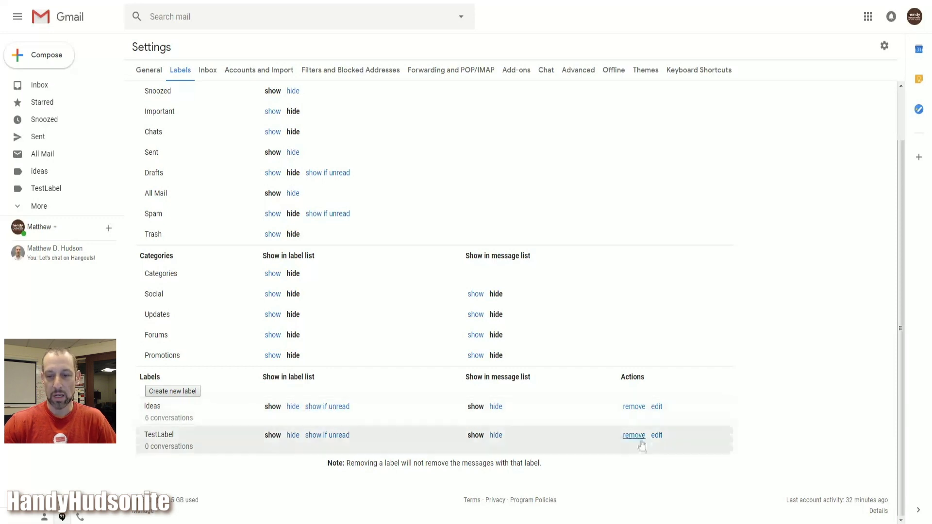
left_click(657, 436)
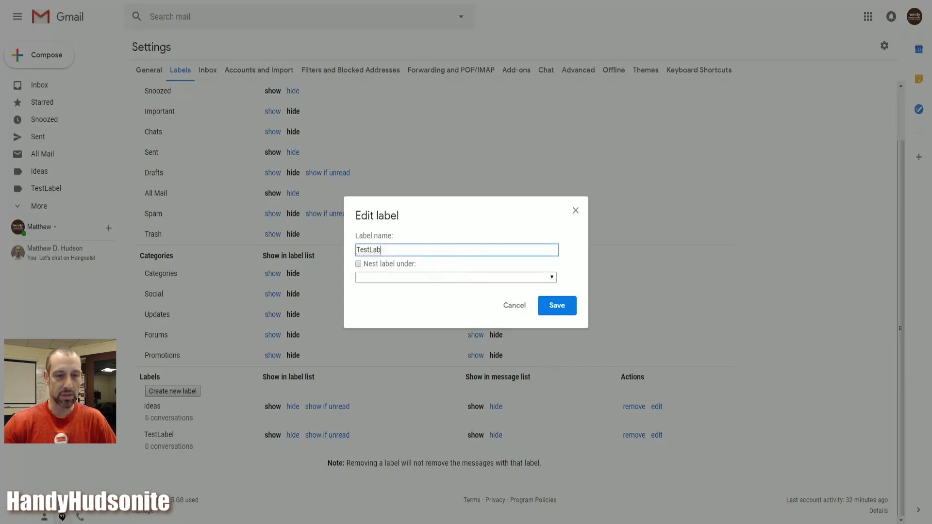
type("el")
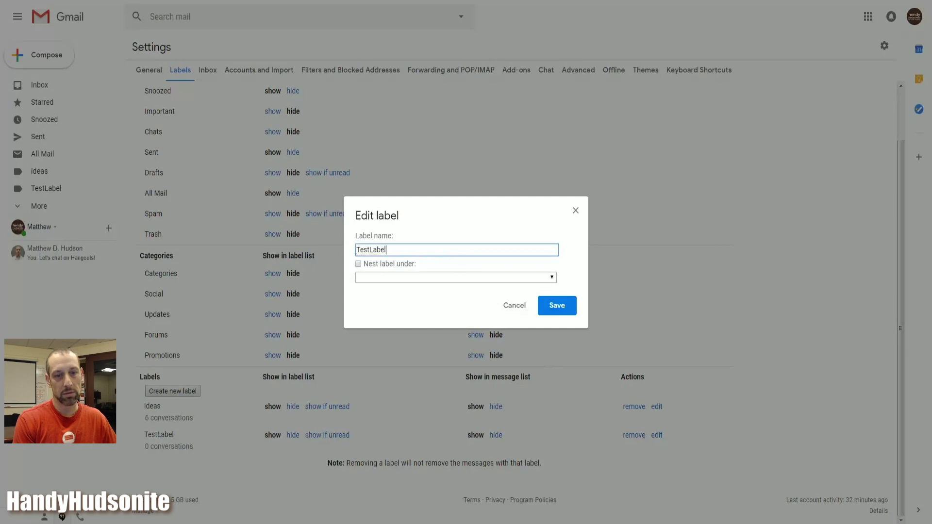
left_click(562, 308)
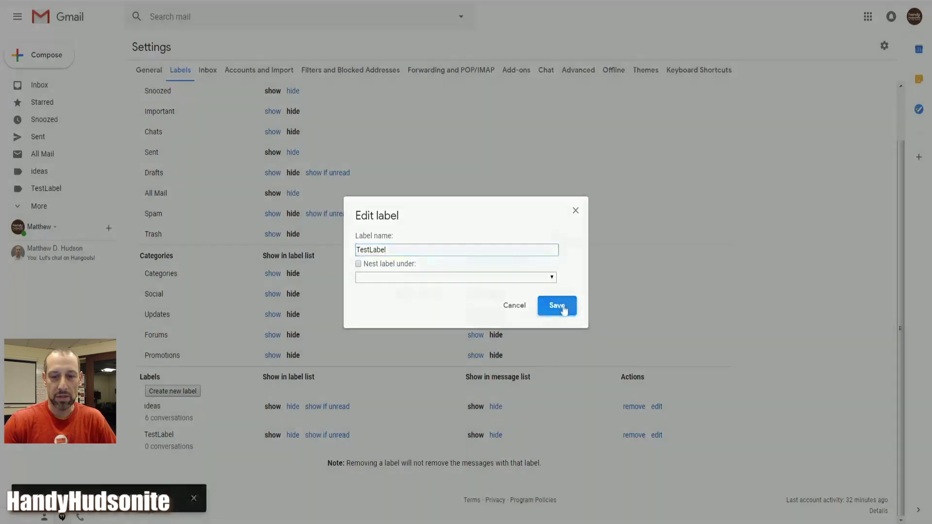
scroll(631, 391, "up", 1)
scroll(598, 359, "up", 1)
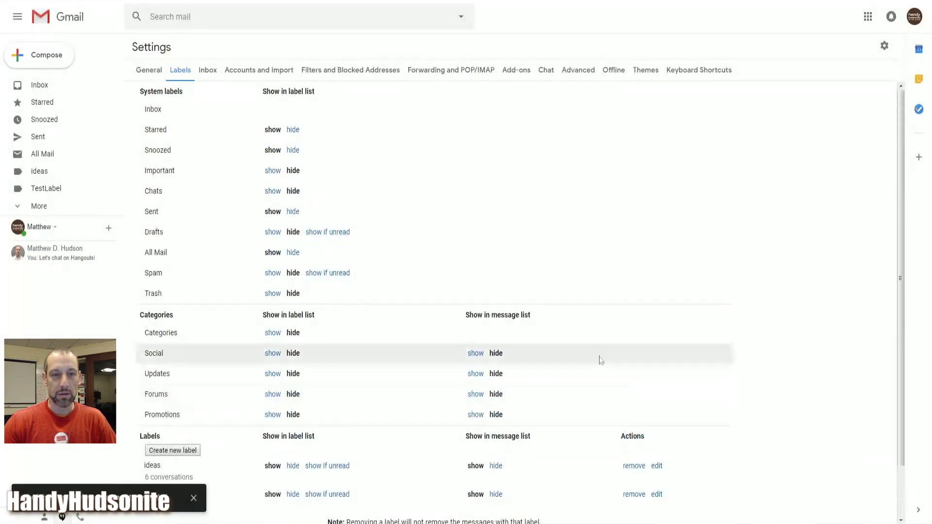
scroll(539, 331, "down", 1)
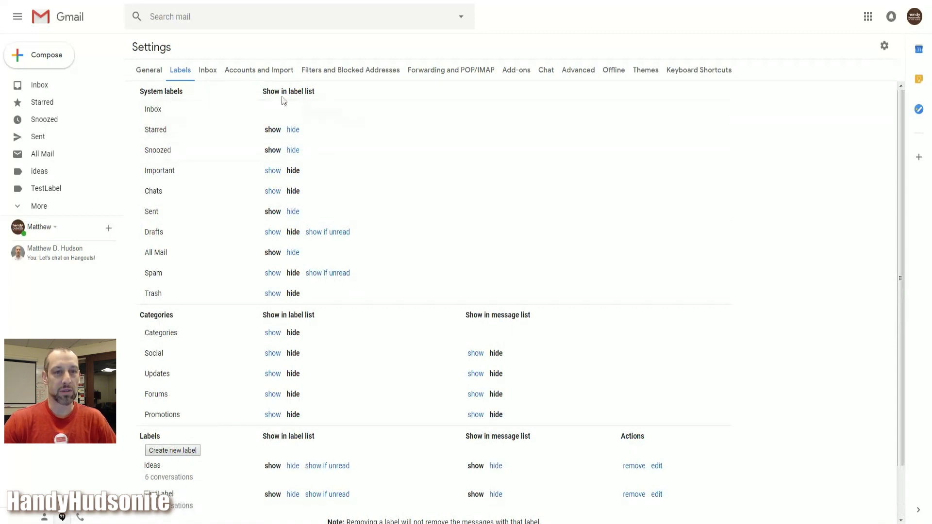
Step: Show the Filters and Blocked Addresses settings listing the ideas filter
left_click(336, 70)
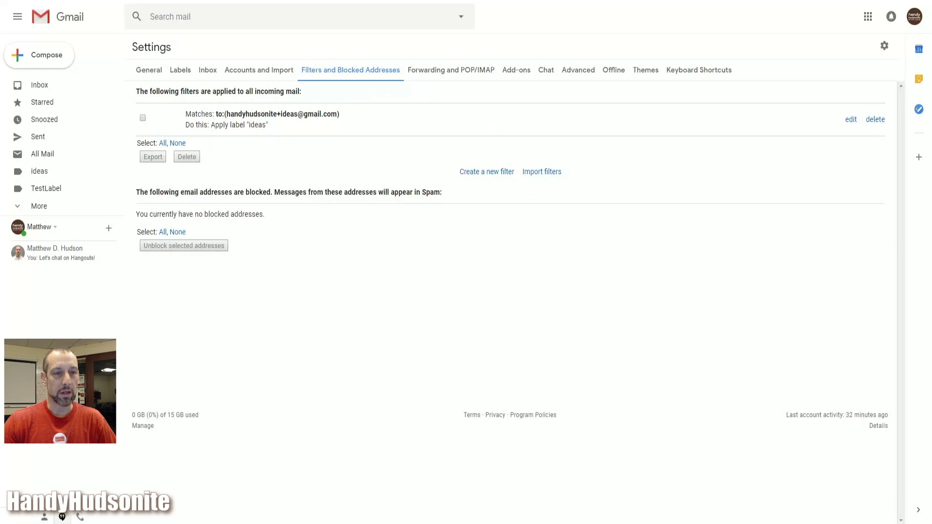
Step: Edit the ideas filter to reveal its search criteria
left_click(850, 119)
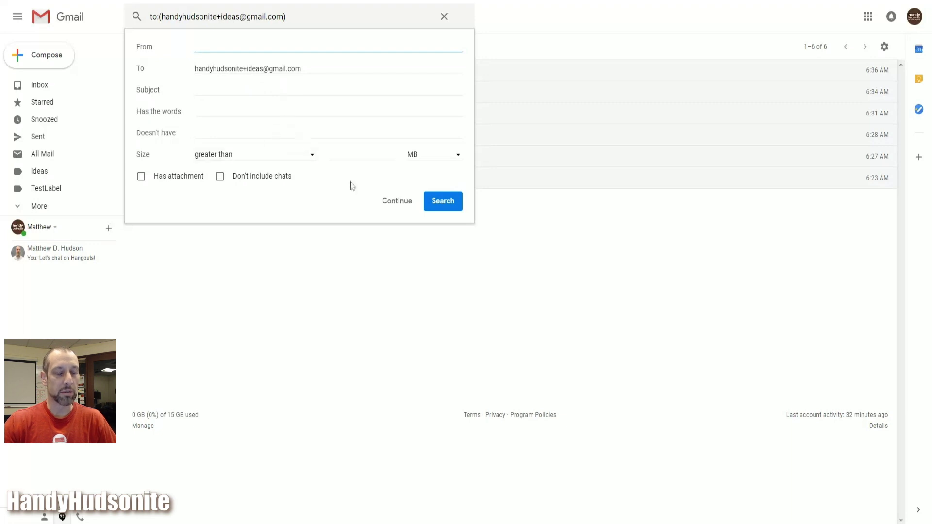
Step: Continue to the filter actions and keep 'Apply the label: ideas' selected after trying TestLabel
left_click(396, 209)
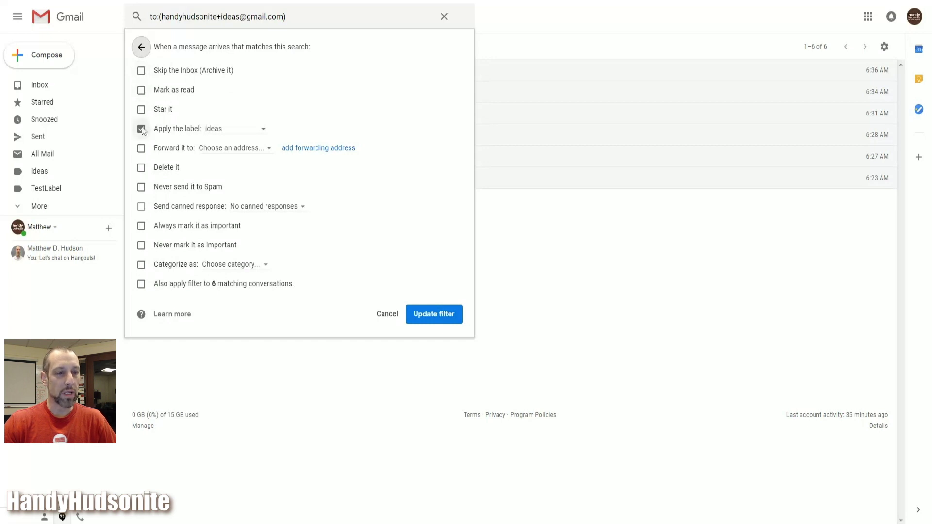
left_click(143, 129)
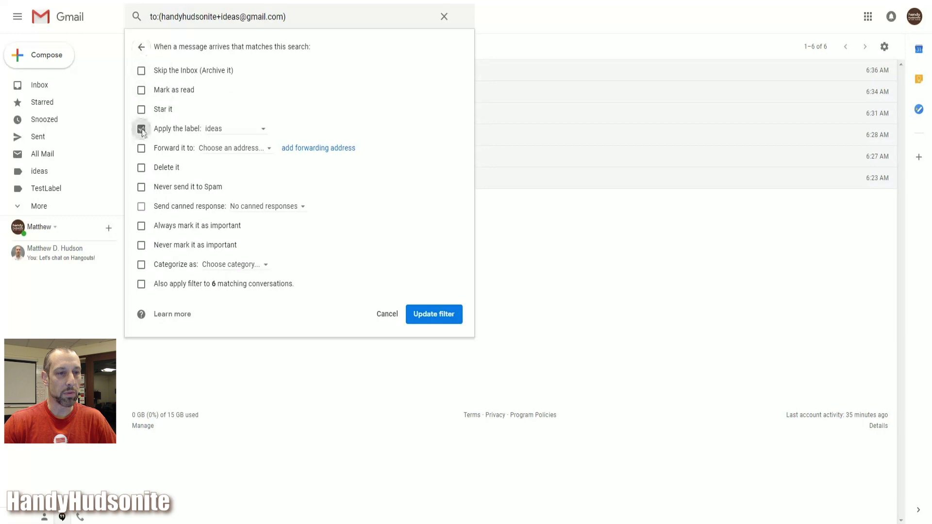
left_click(142, 129)
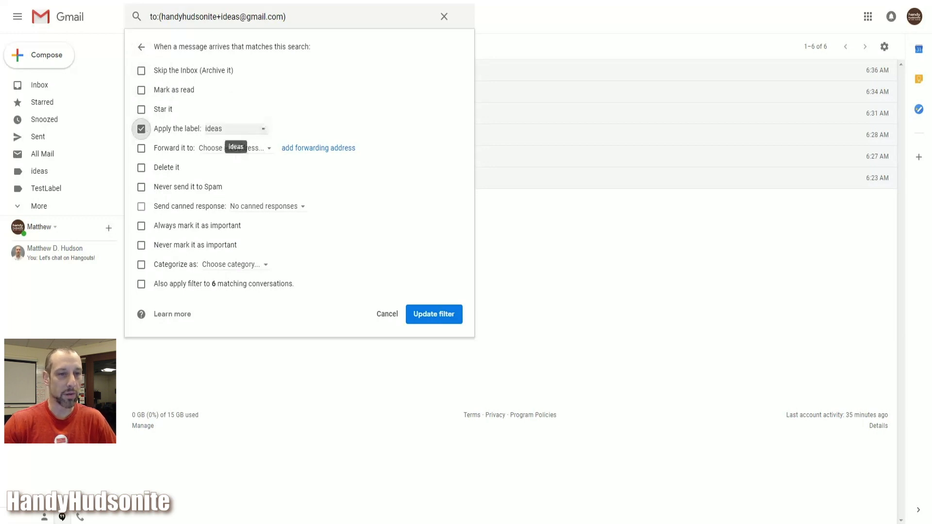
left_click(264, 130)
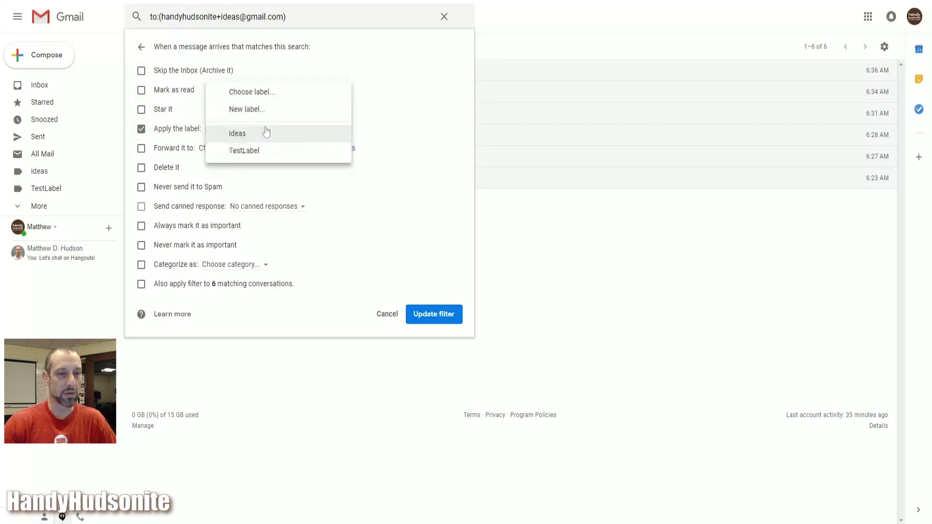
left_click(250, 153)
left_click(254, 132)
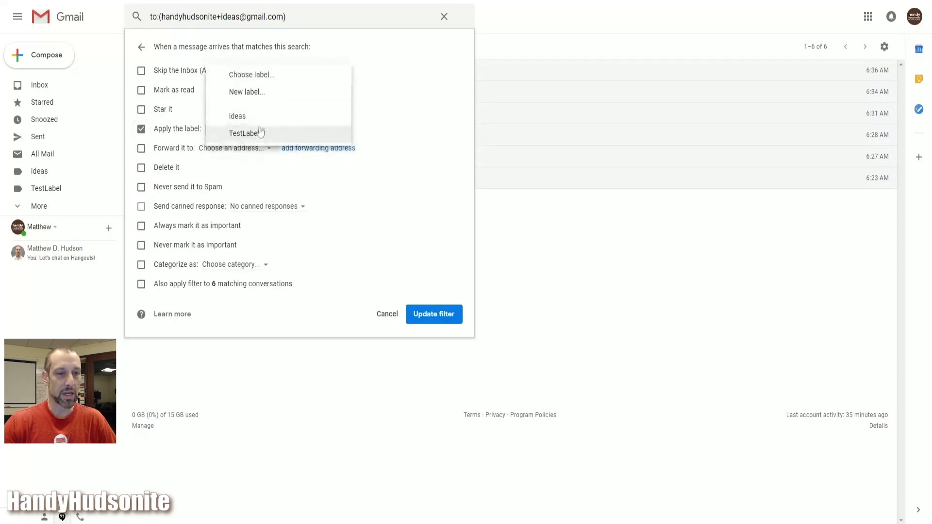
left_click(247, 118)
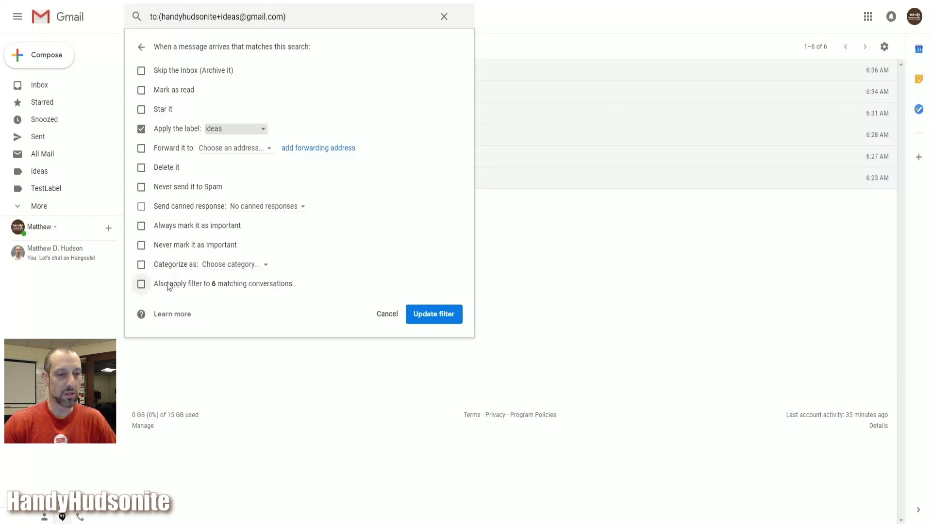
Step: Also apply the filter to the 6 matching conversations and update the filter
left_click(141, 285)
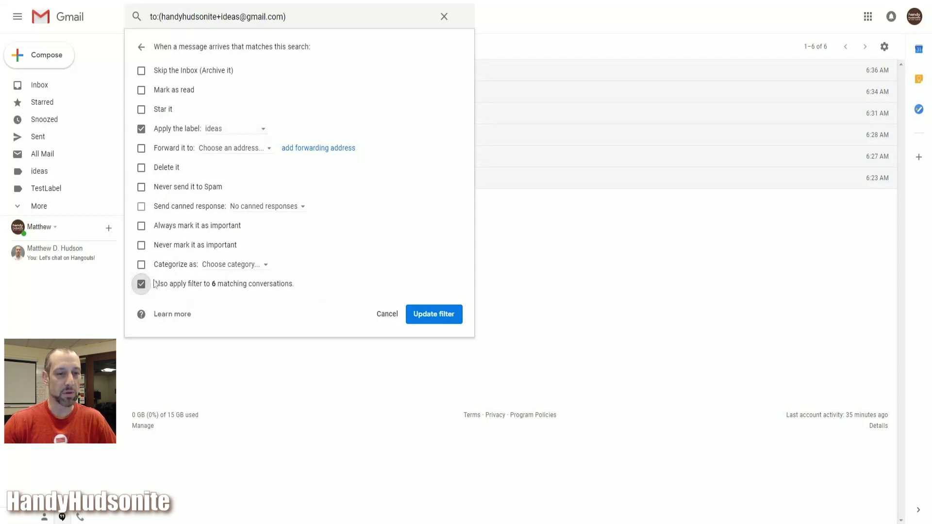
left_click(440, 316)
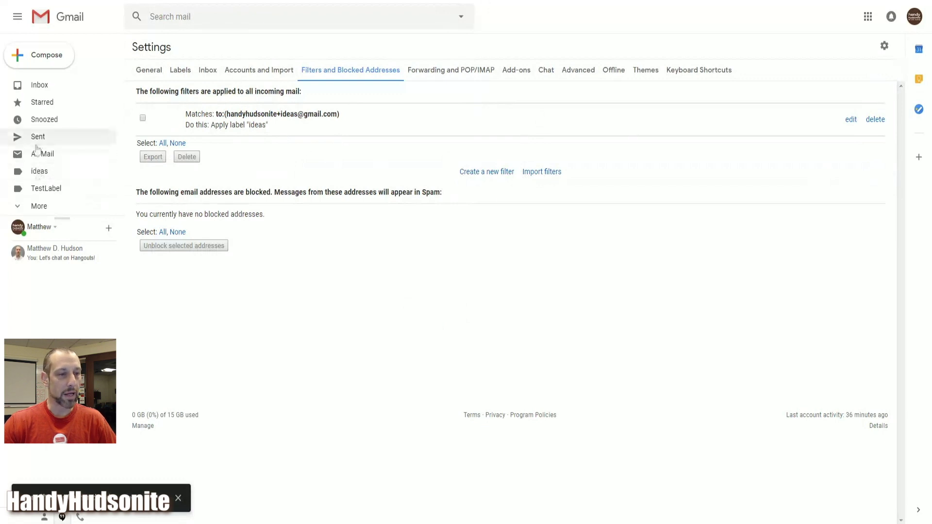
Step: Show the six conversations under the ideas label and start composing a new message
left_click(40, 171)
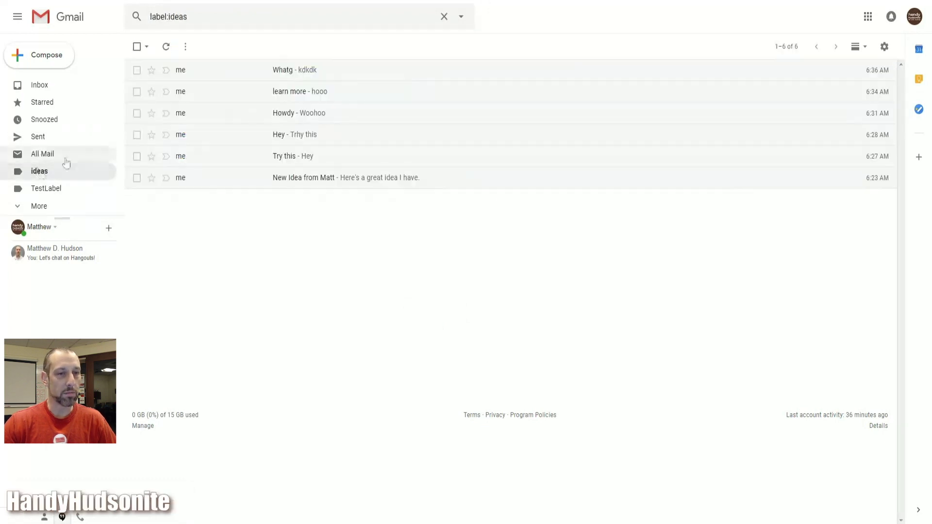
mouse_move(298, 114)
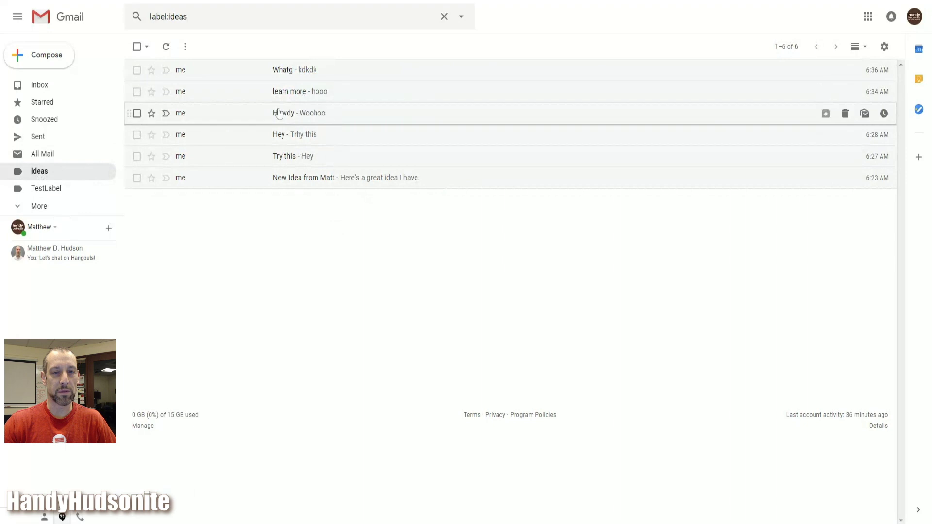
left_click(50, 57)
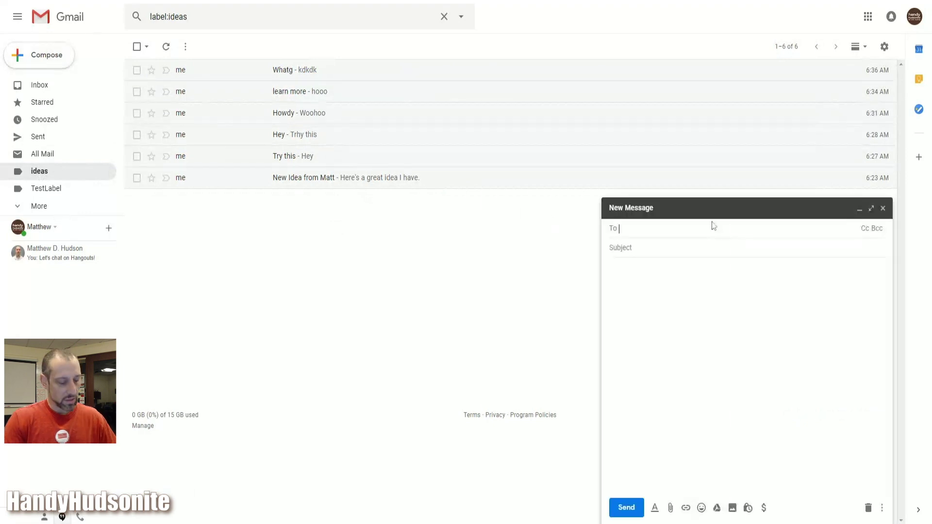
type("h")
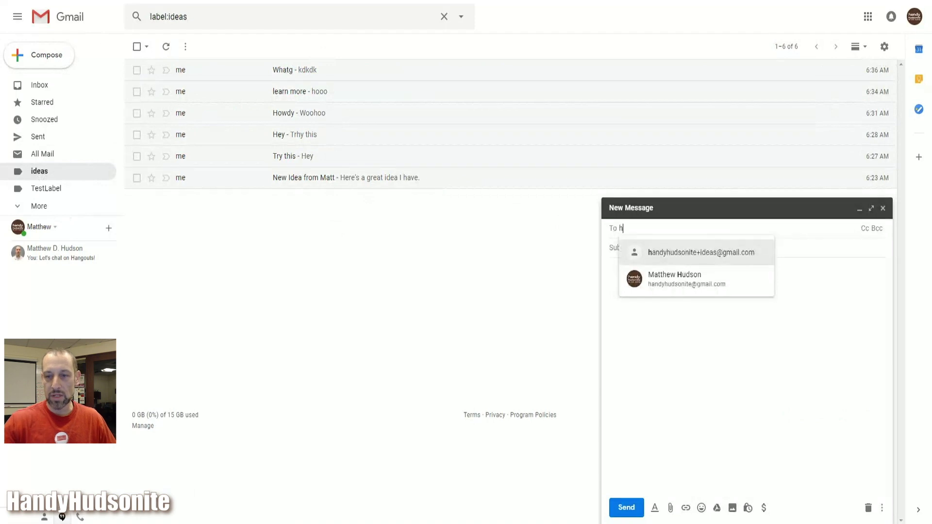
mouse_move(696, 252)
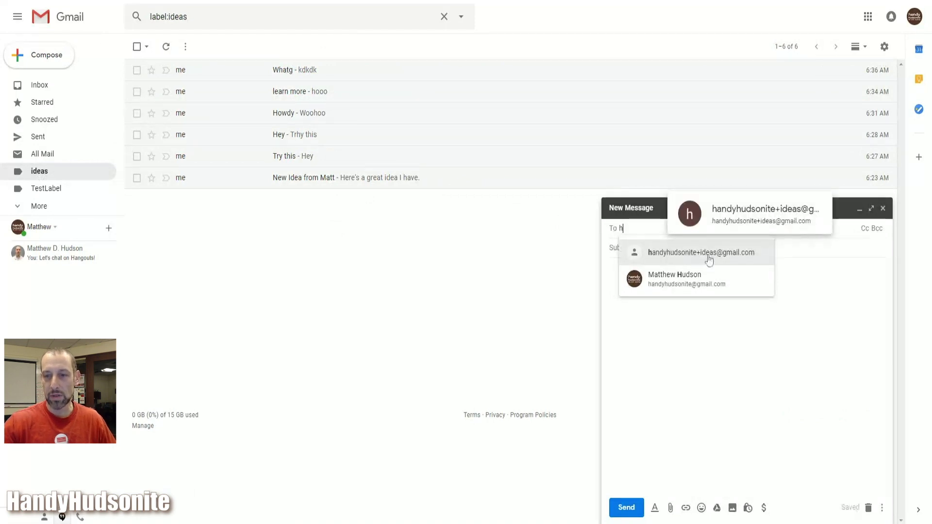
Step: Address the message to the suggested ideas address, fill subject and body, and send it
left_click(708, 260)
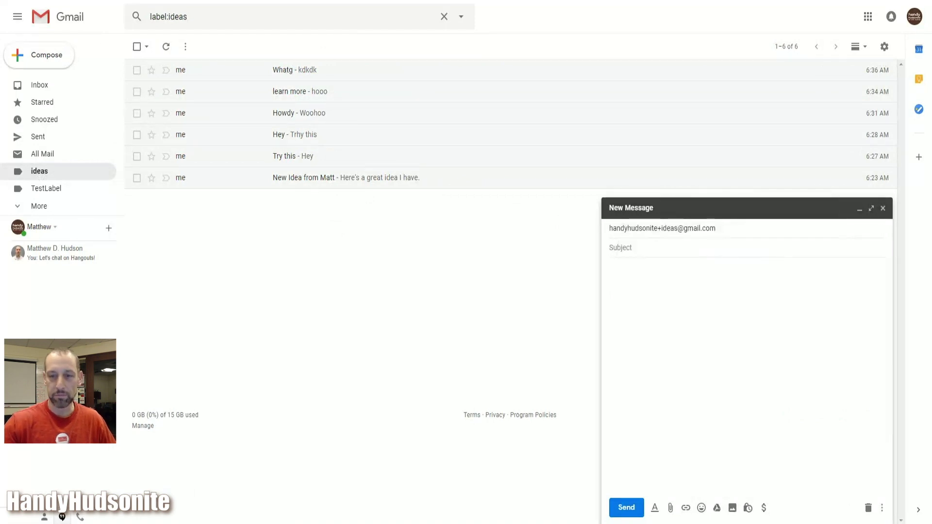
type("A new")
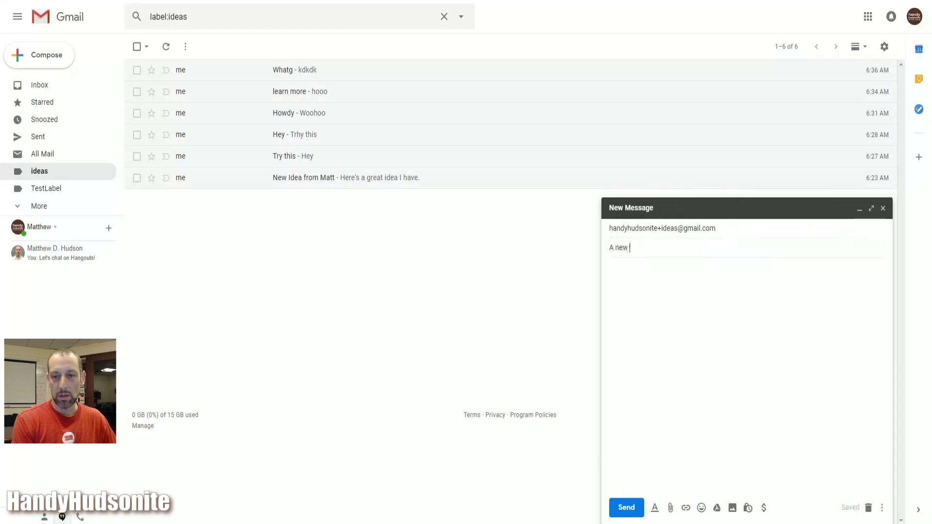
type(" idea")
key("Tab")
type("This ")
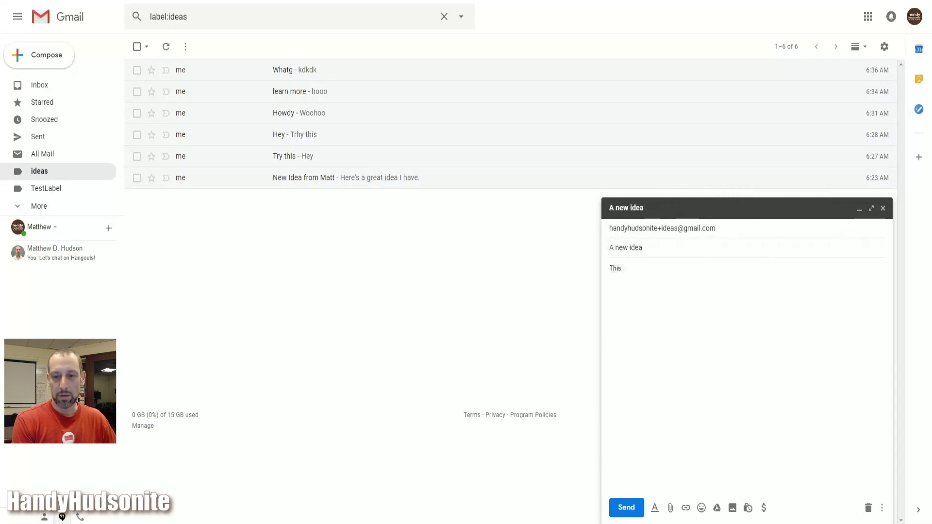
type("is a great ide")
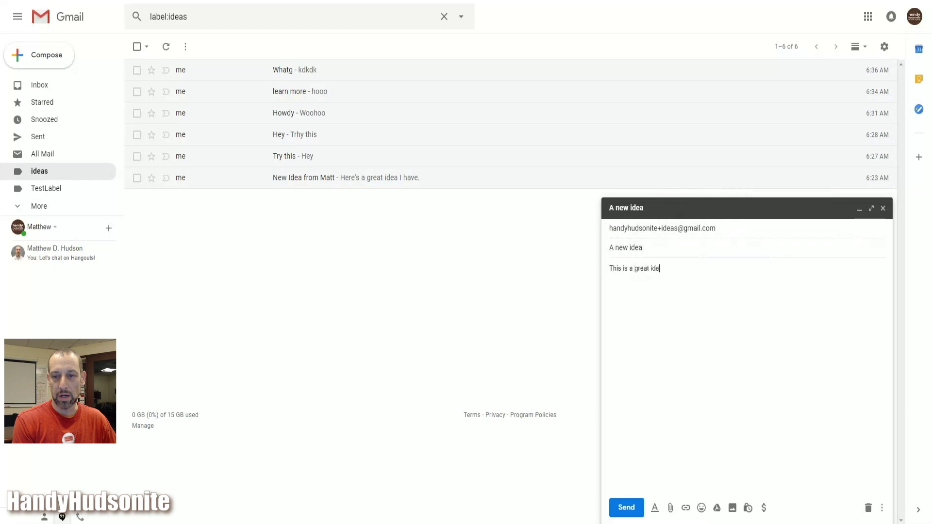
type("a")
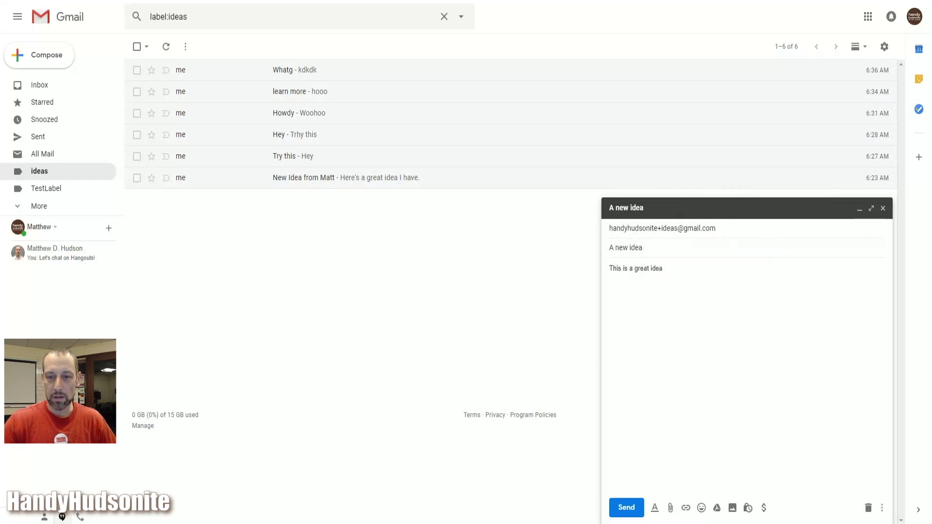
left_click(624, 507)
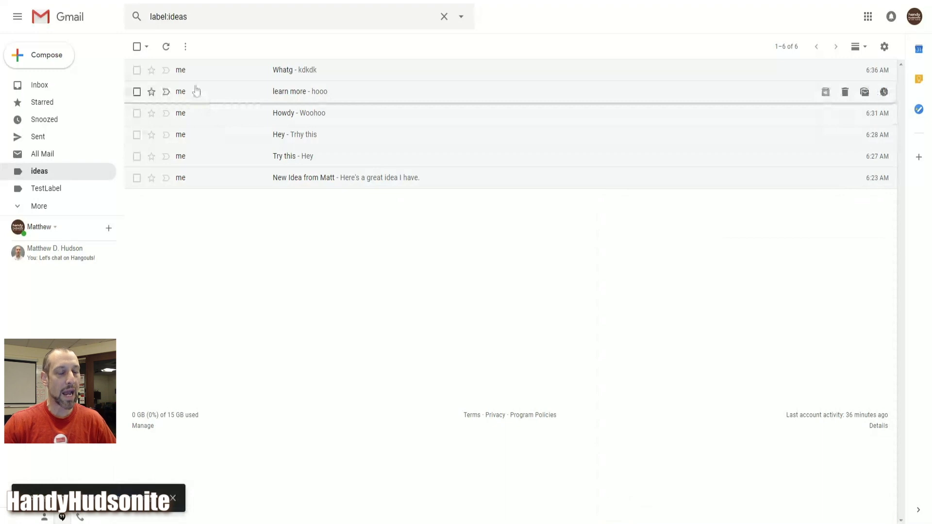
Step: Refresh the inbox, check All Mail, and show the ideas label now holding seven conversations
left_click(38, 85)
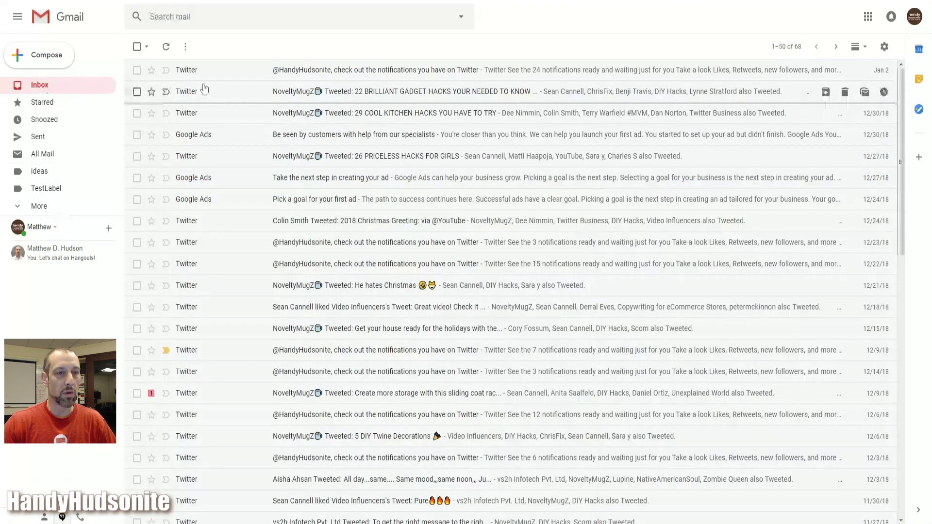
left_click(167, 48)
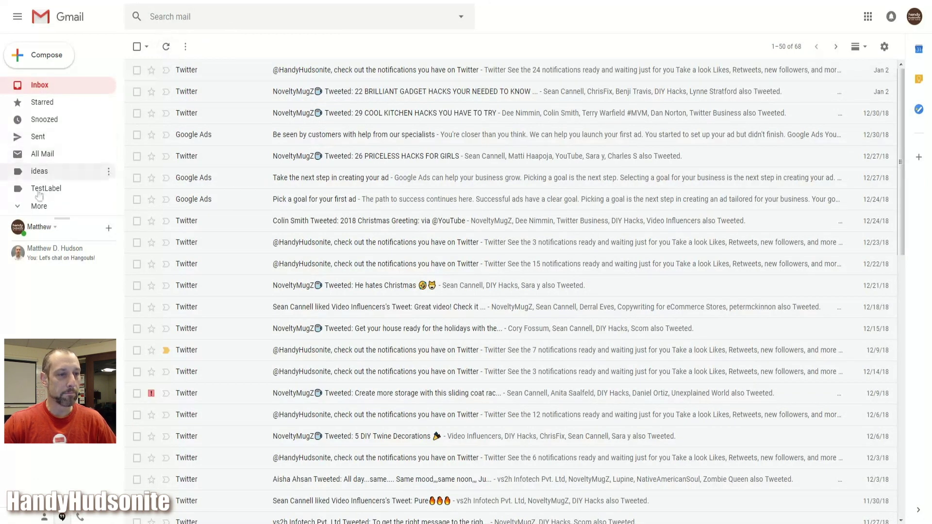
left_click(169, 46)
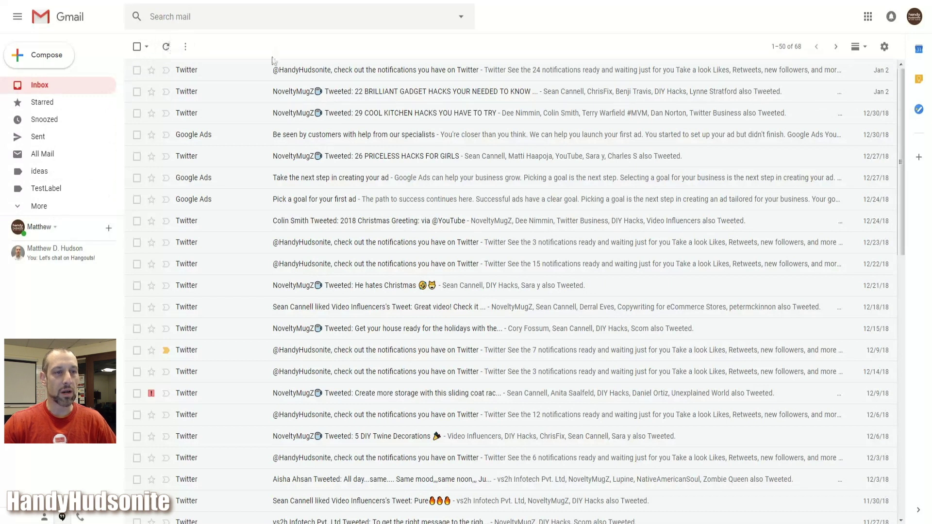
mouse_move(236, 92)
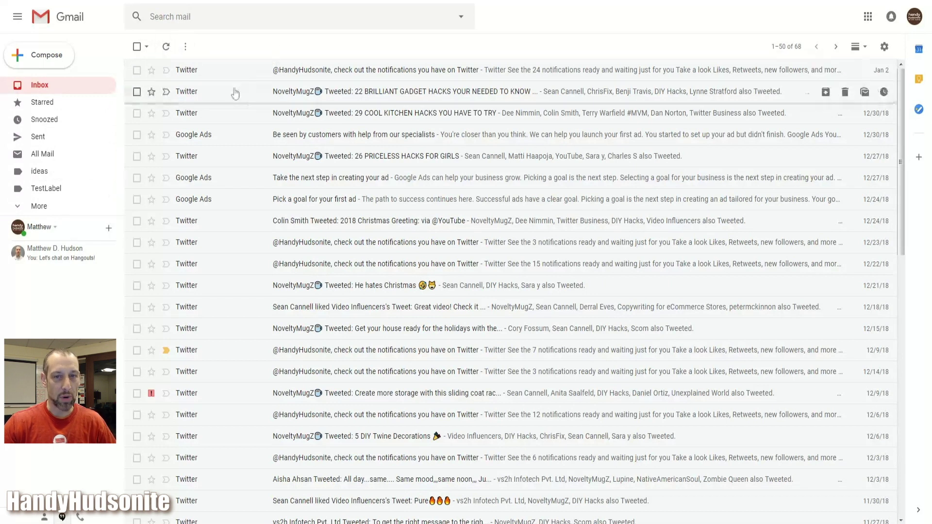
left_click(44, 155)
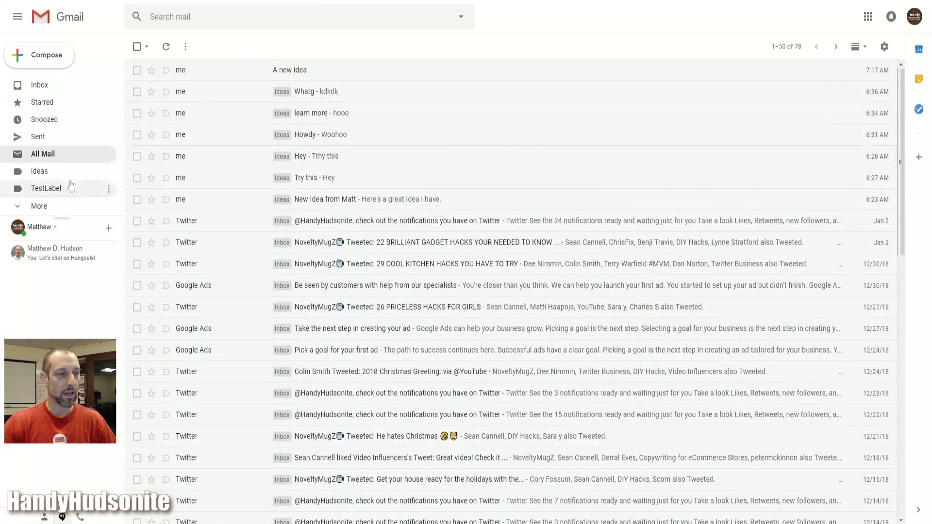
left_click_drag(289, 73, 40, 173)
left_click(40, 171)
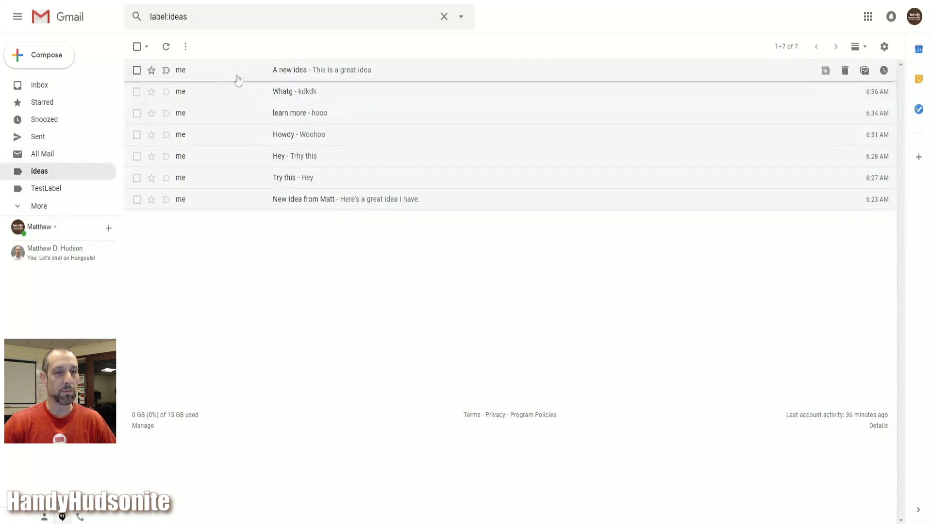
mouse_move(221, 70)
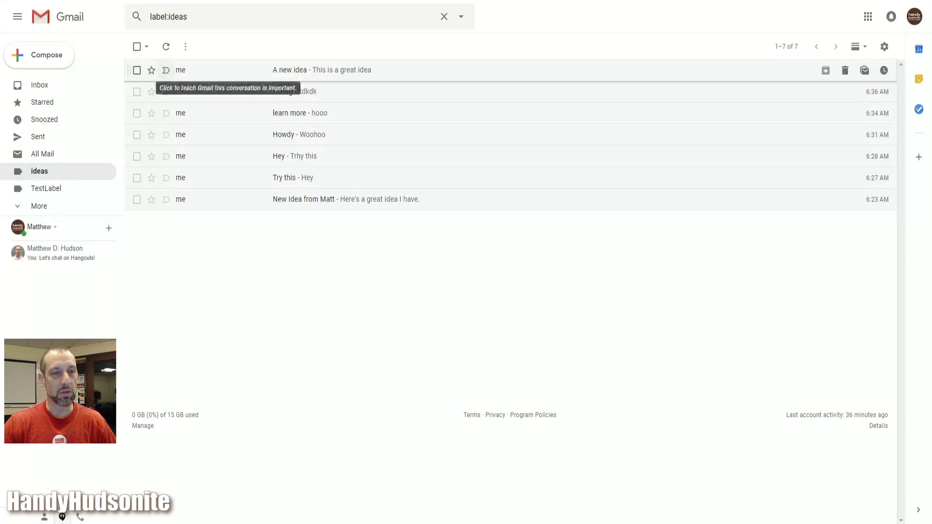
left_click(181, 71)
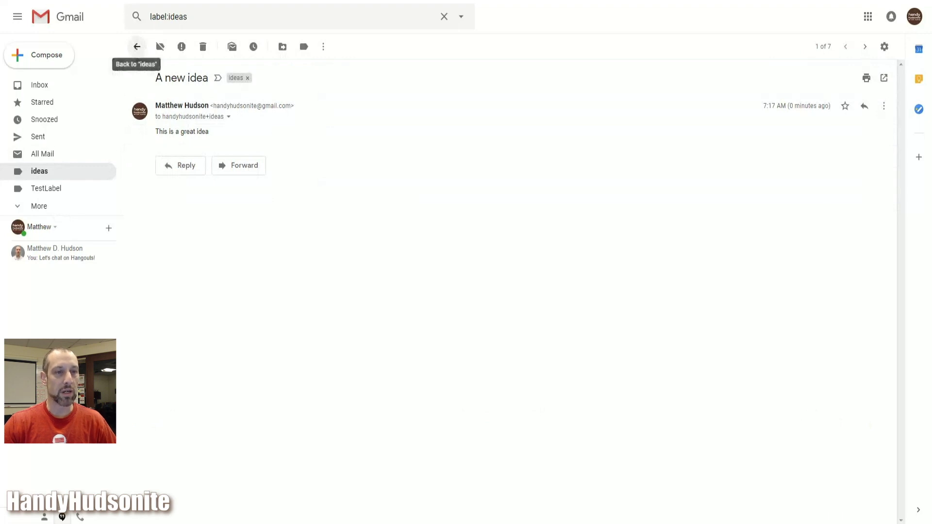
left_click(136, 47)
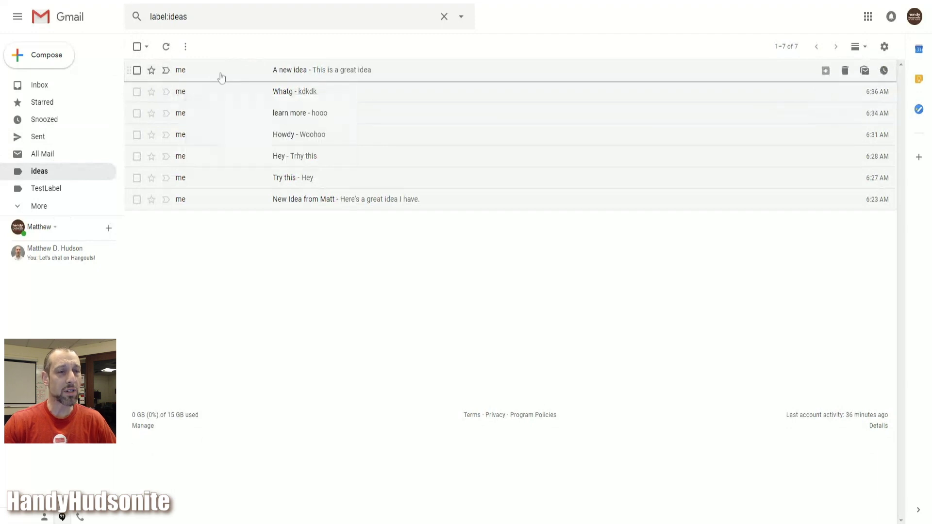
left_click(884, 45)
Step: Reach Settings' Filters page and start creating a new filter with an empty criteria form
left_click(844, 111)
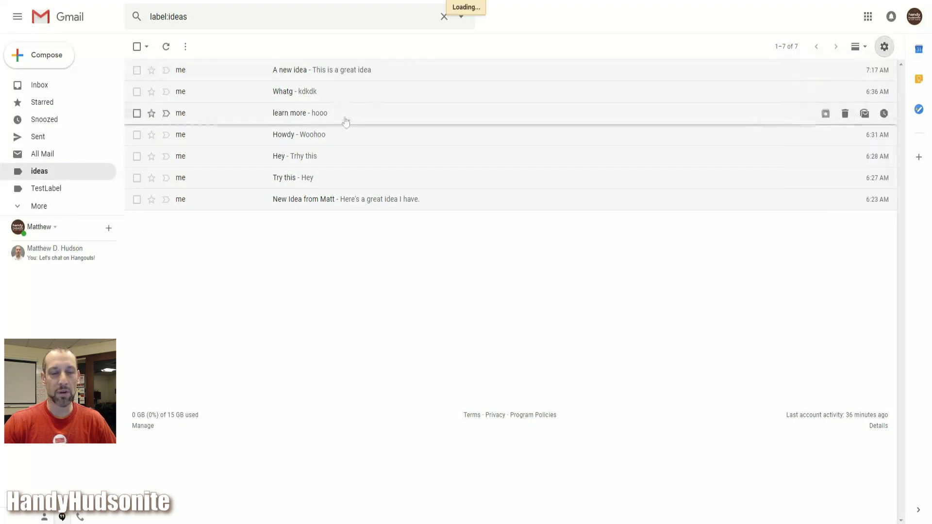
left_click(323, 71)
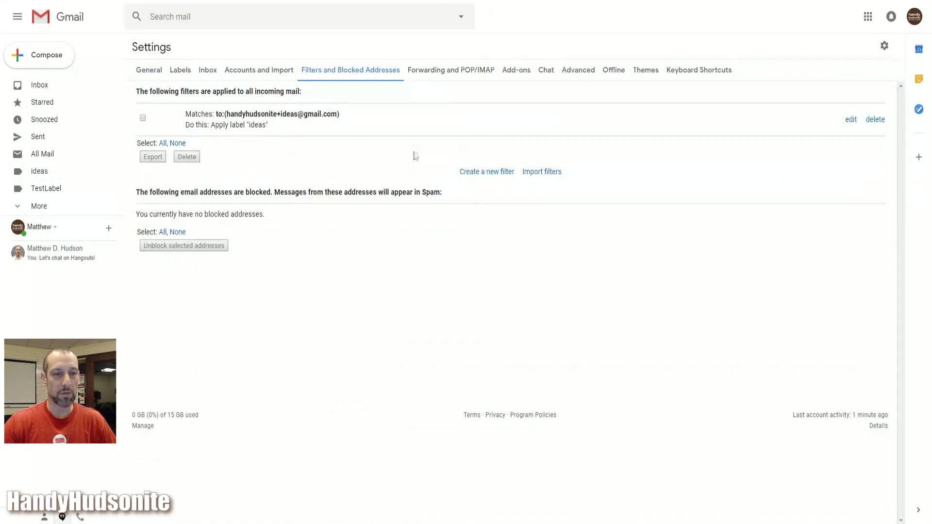
left_click(484, 175)
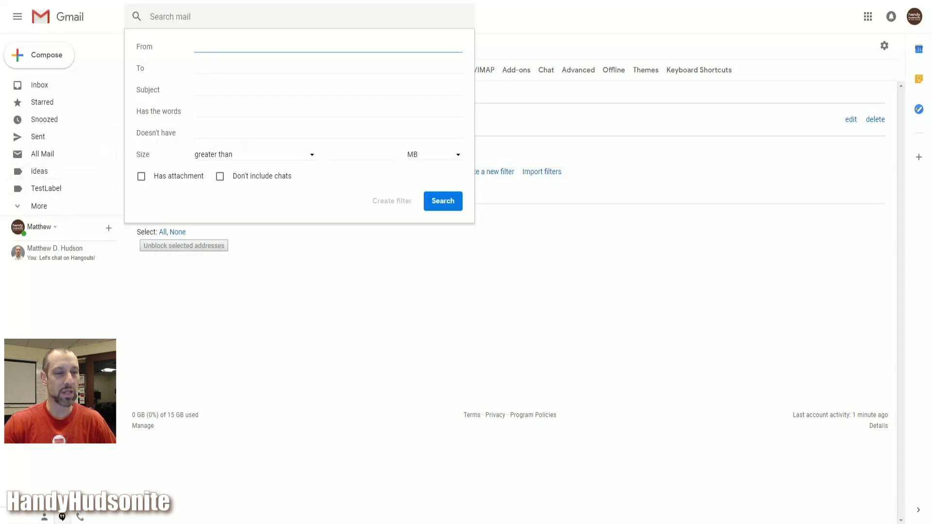
left_click(211, 67)
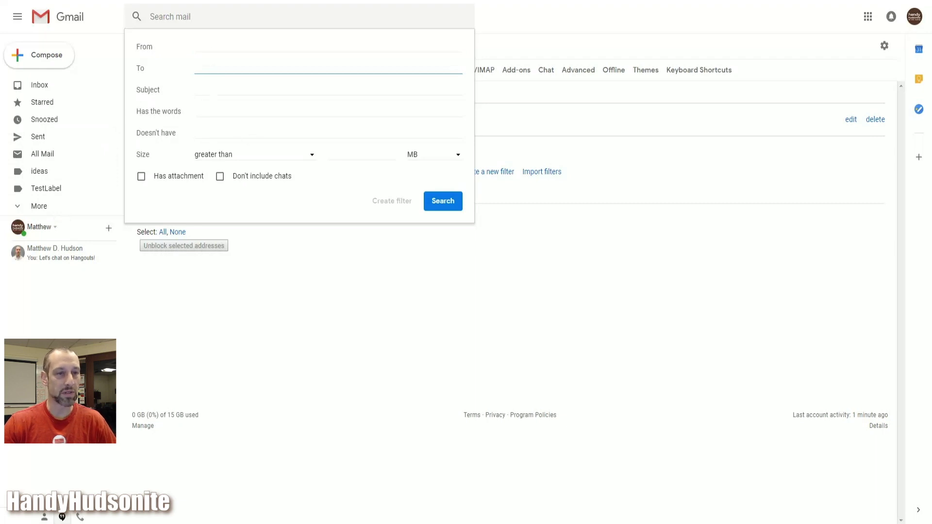
key("Tab")
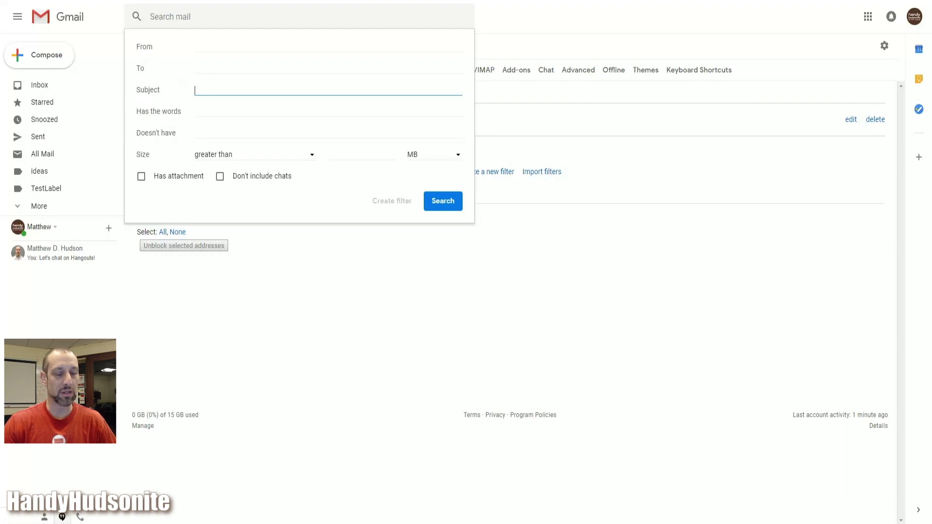
left_click(206, 113)
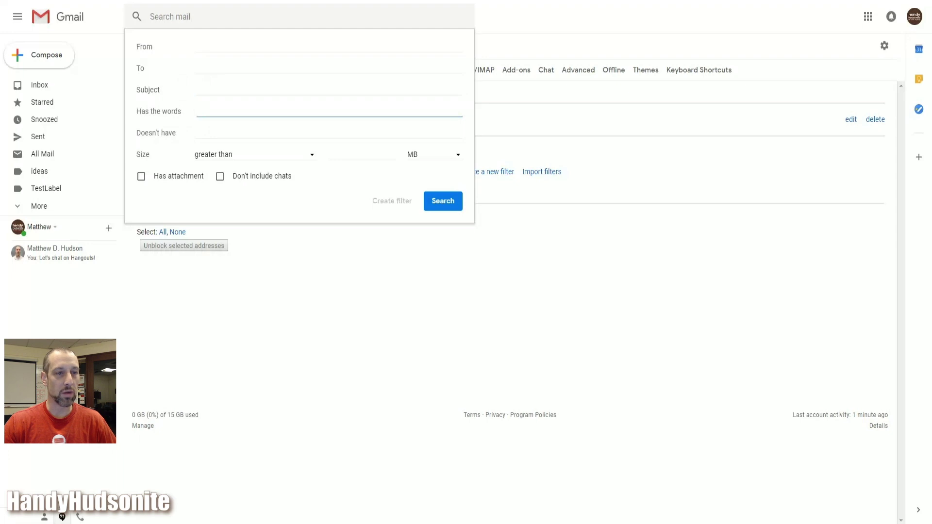
key("Tab")
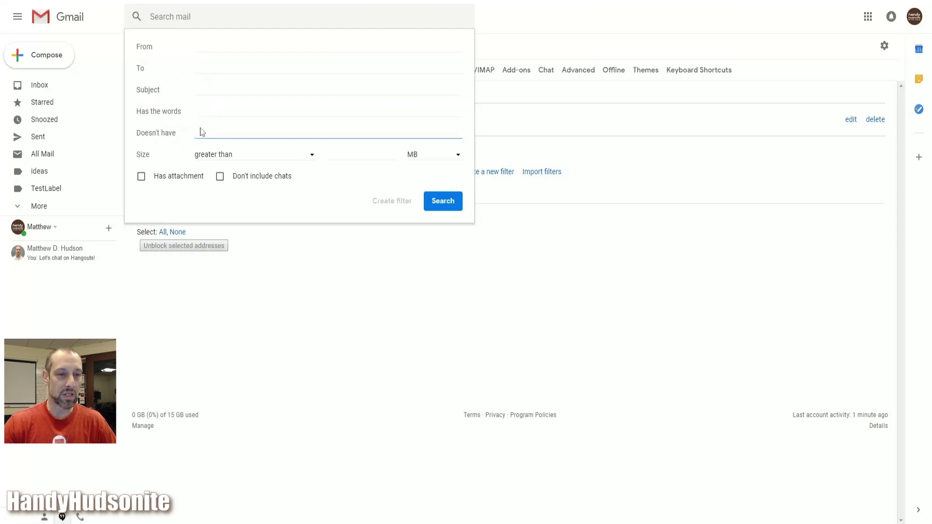
left_click(284, 156)
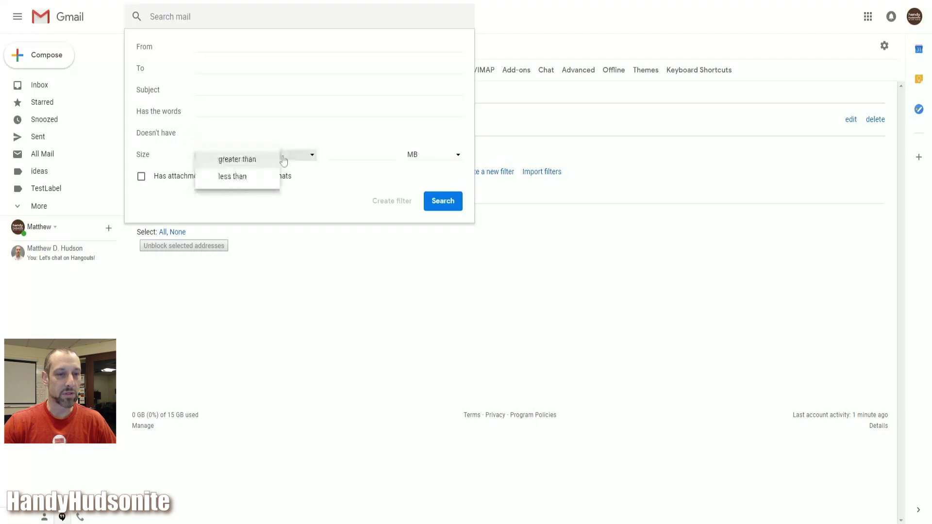
left_click(314, 181)
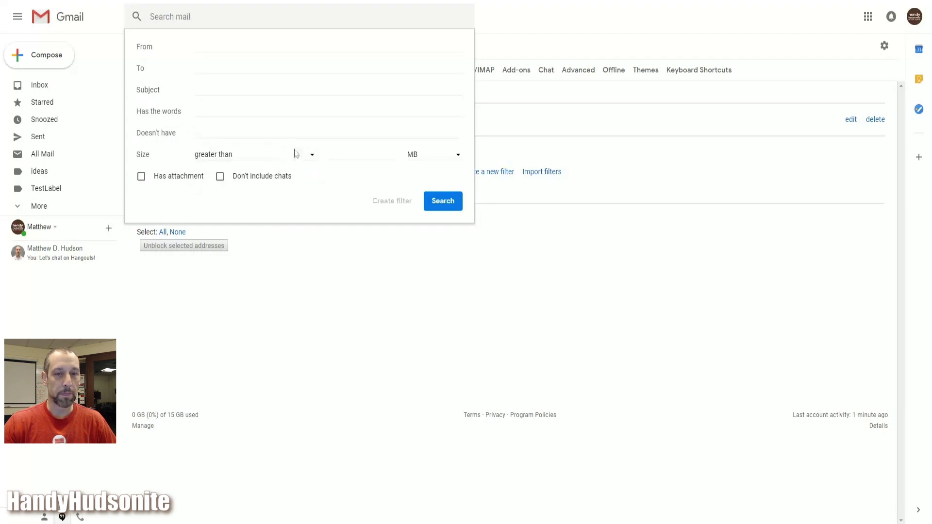
left_click(312, 156)
left_click(326, 187)
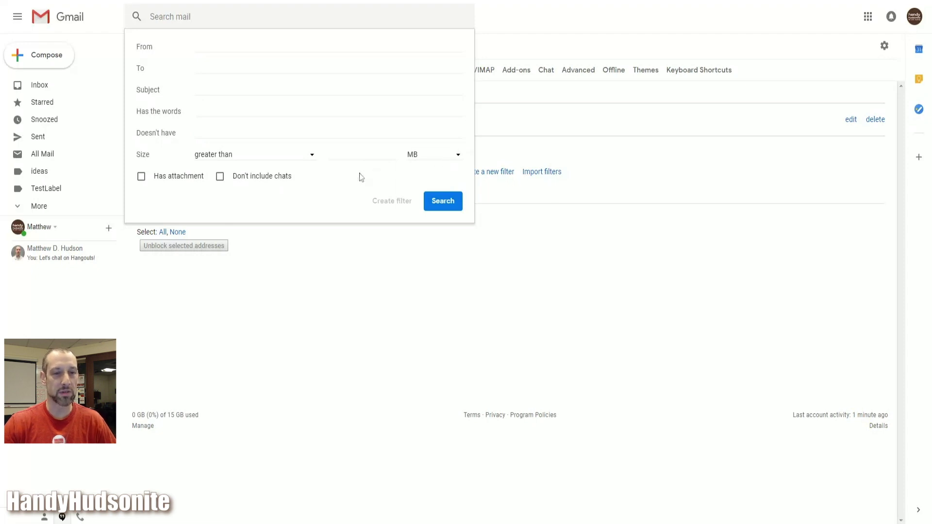
left_click(142, 176)
left_click(141, 177)
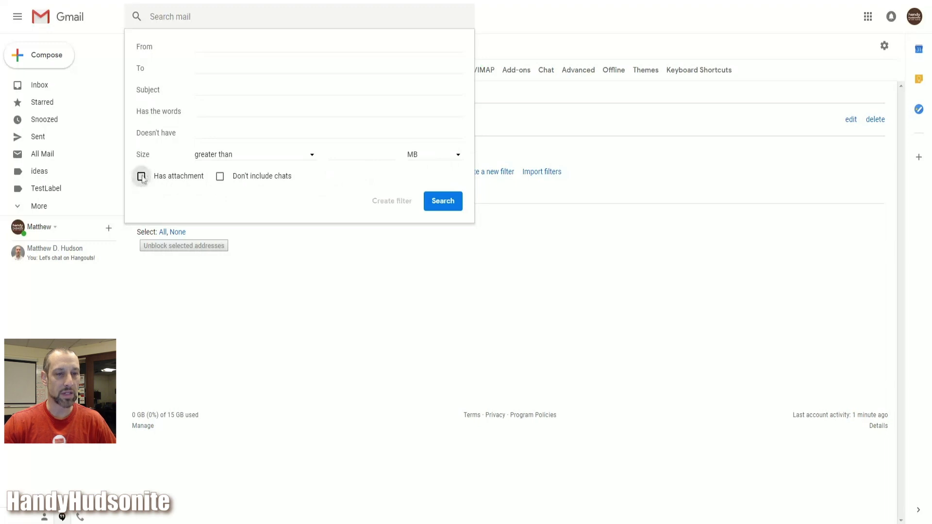
left_click(221, 177)
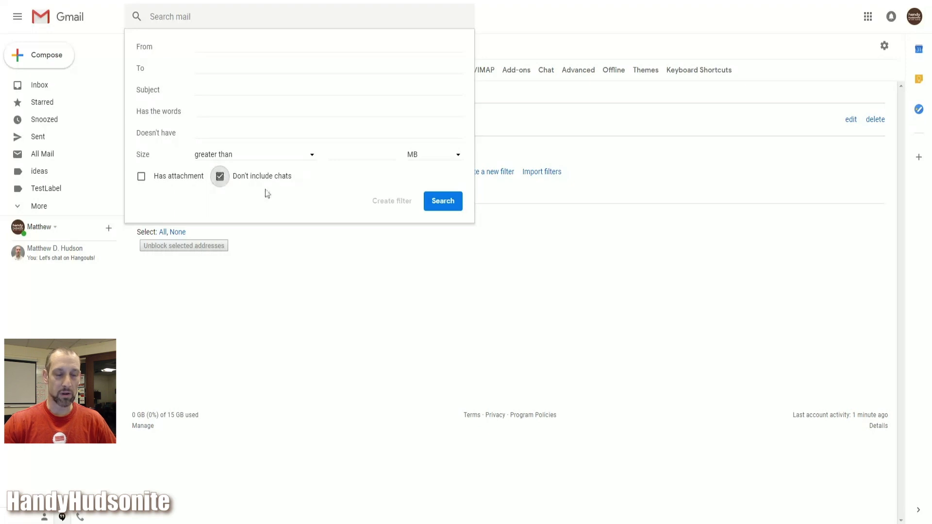
left_click(220, 178)
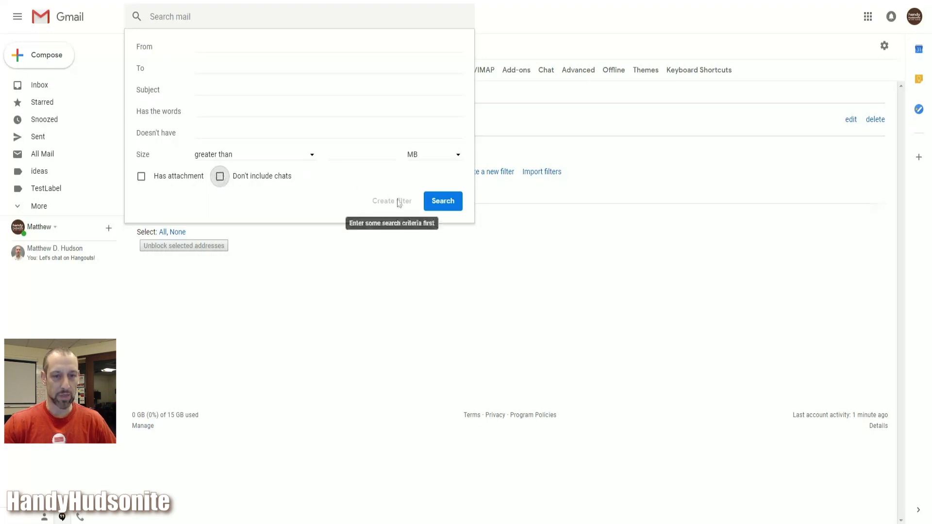
Step: Turn the 'bob' word search into a new filter, reaching its action list
key("Tab")
key("Tab")
key("Tab")
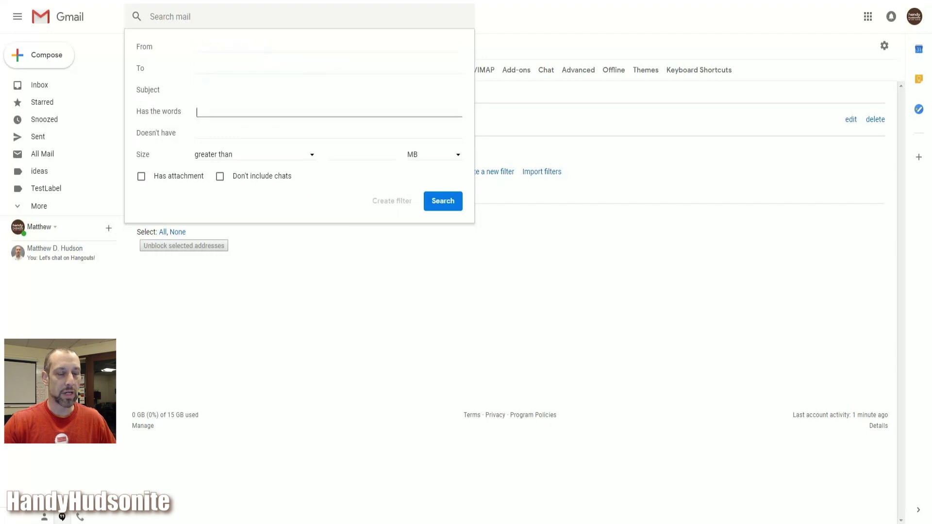
type("bo")
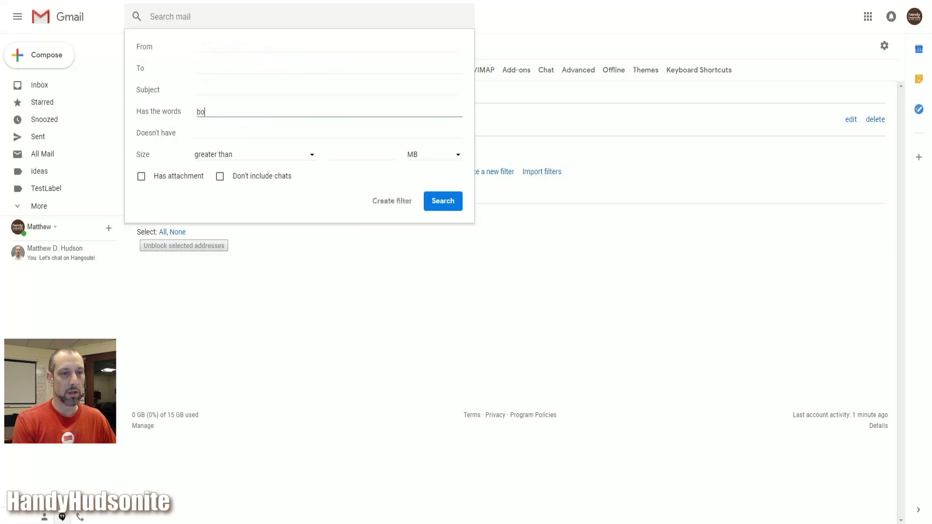
type("b")
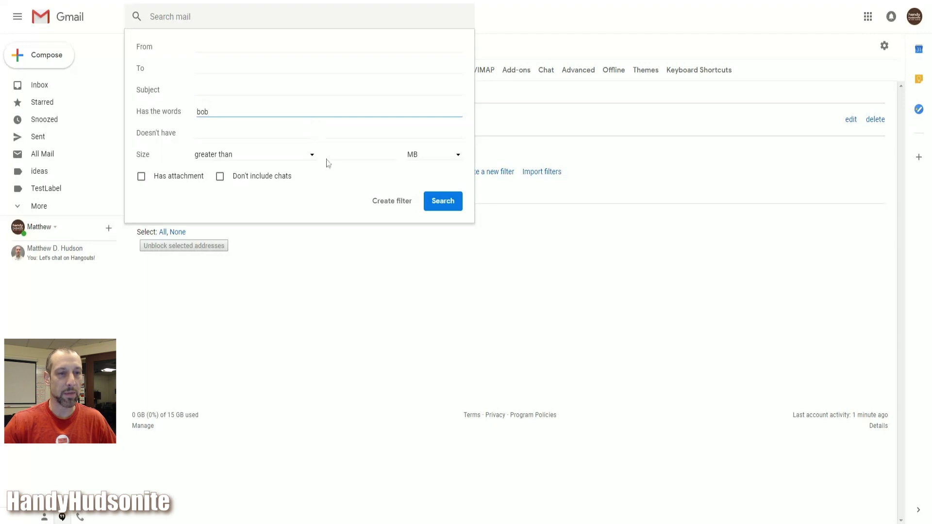
left_click(394, 209)
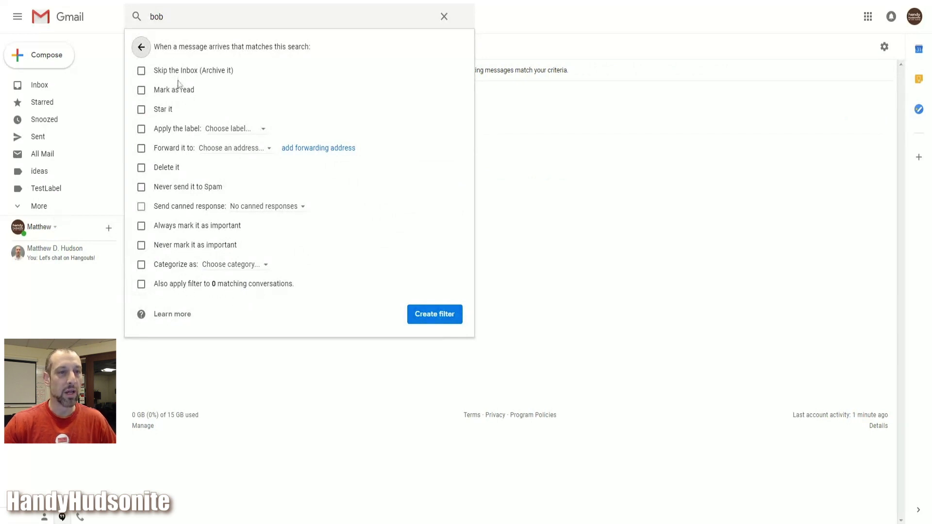
Step: Try and undo the archive, mark-as-read and star actions for matching messages
left_click(141, 71)
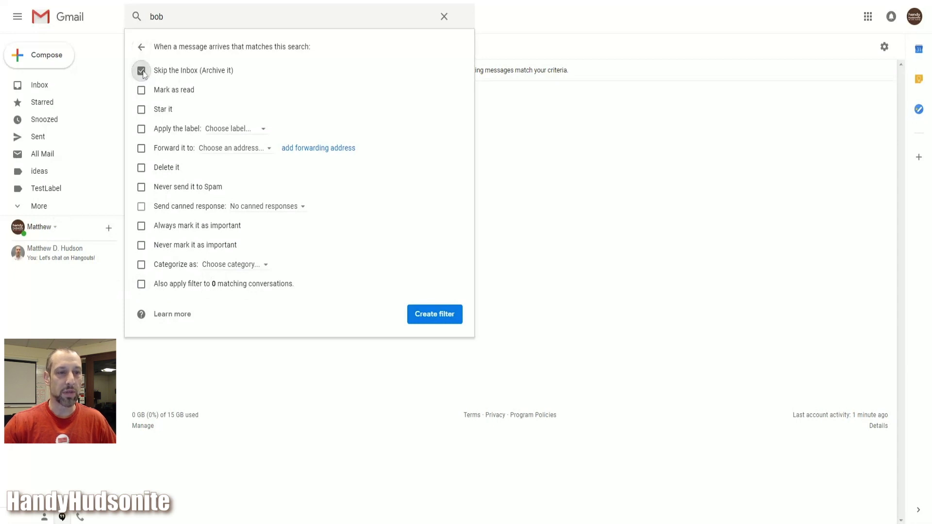
left_click(142, 90)
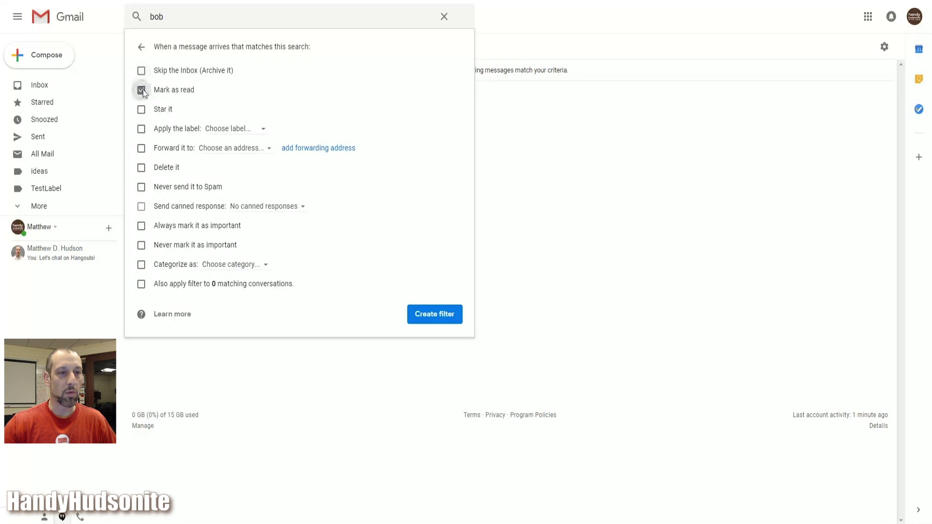
left_click(142, 91)
left_click(141, 110)
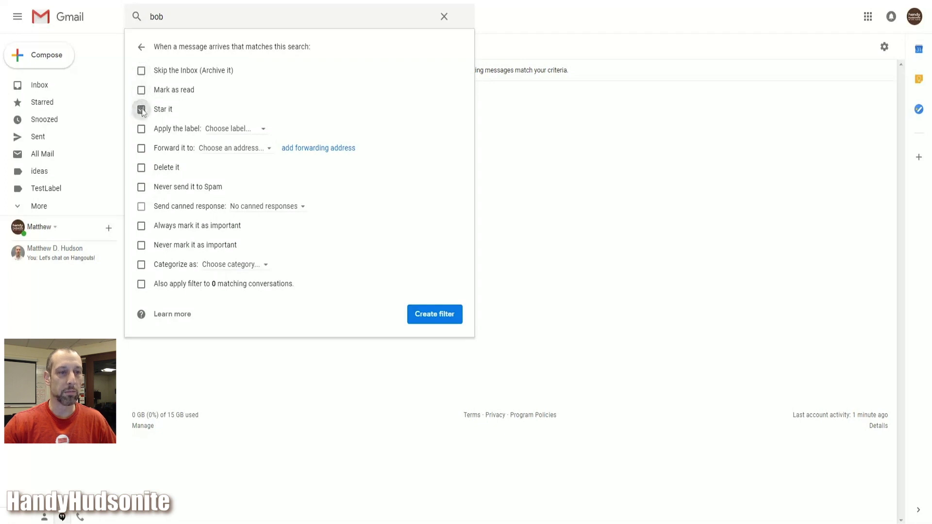
left_click(142, 110)
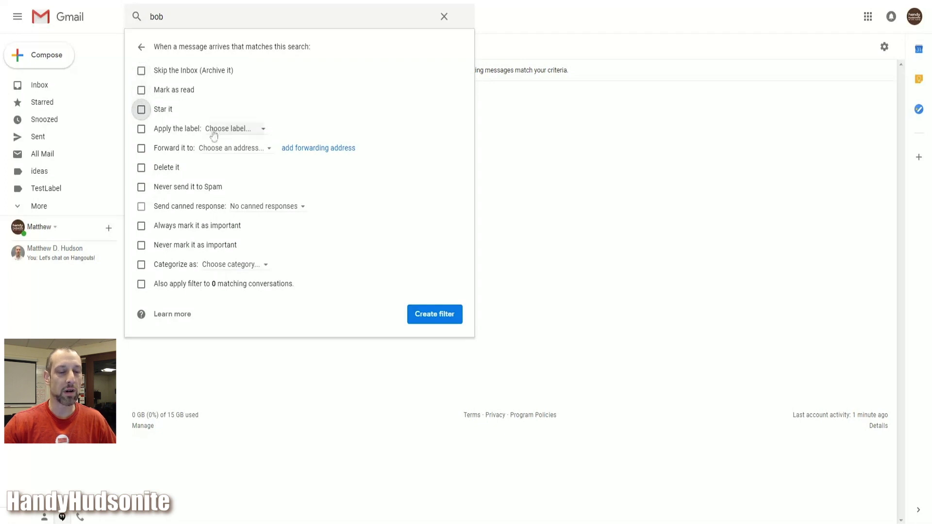
Step: Have the bob filter apply the TestLabel label and save it
left_click(141, 128)
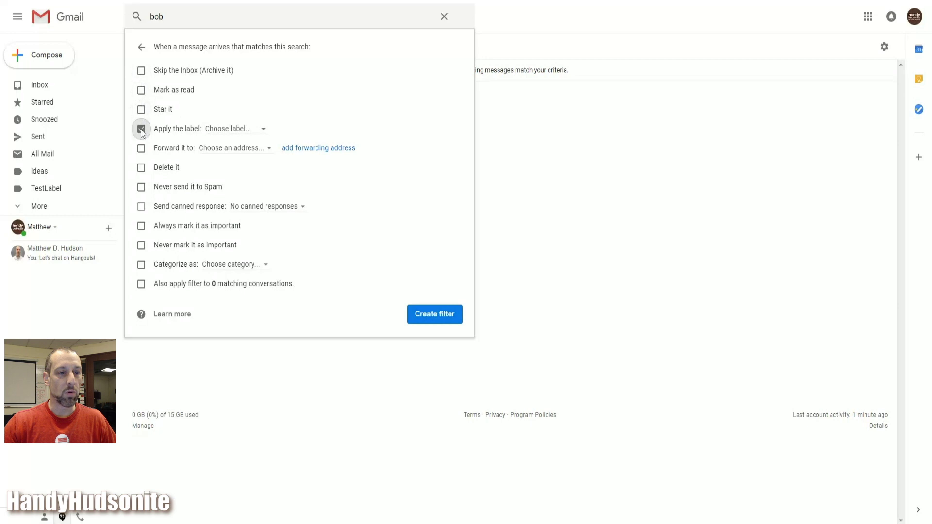
left_click(260, 130)
left_click(251, 193)
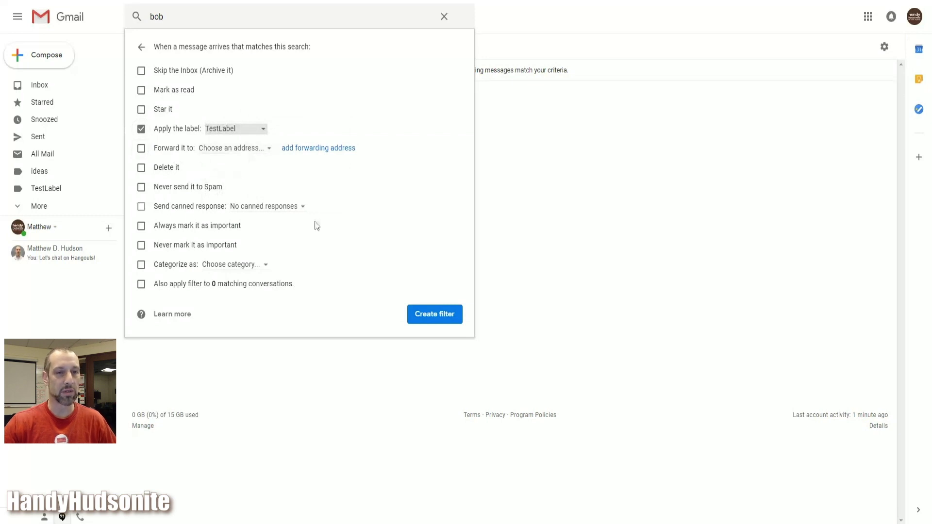
left_click(434, 314)
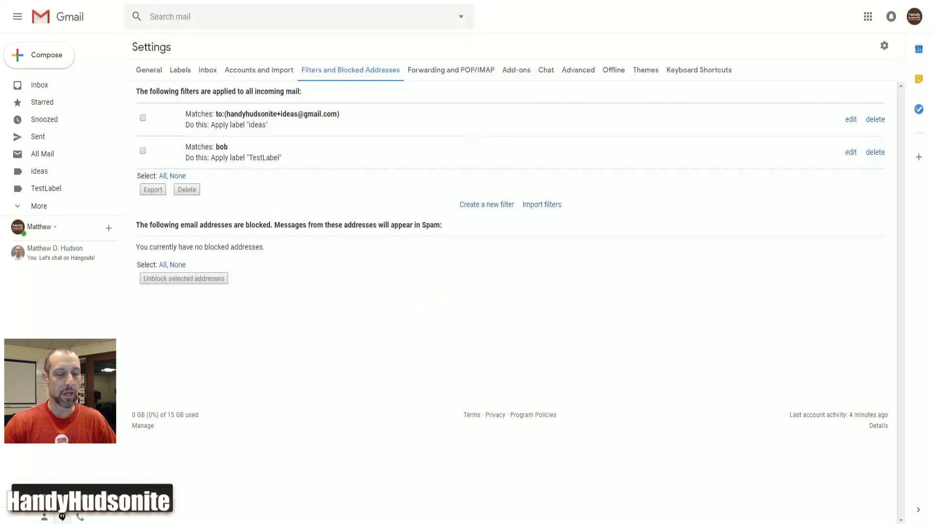
Step: Send yourself a test email with subject 'hey bob' and body 'Hi'
left_click(45, 59)
type("h")
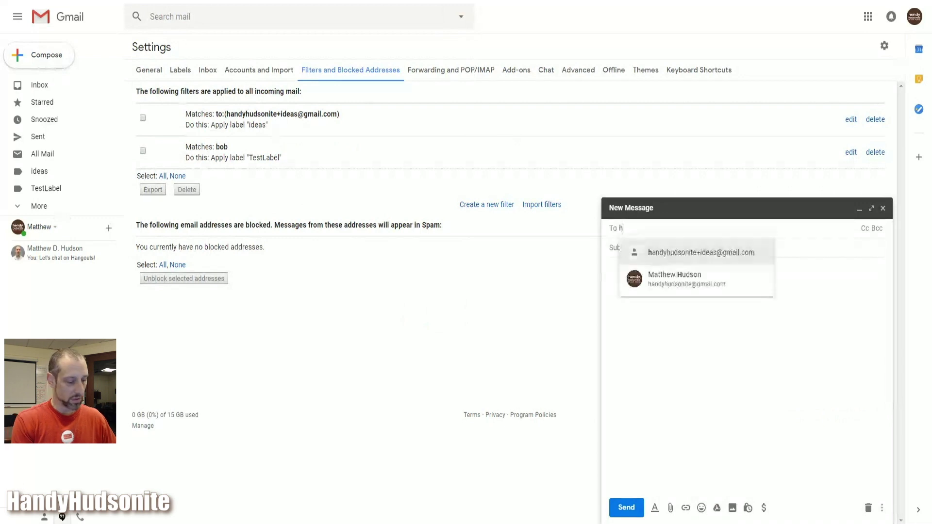
type("andy")
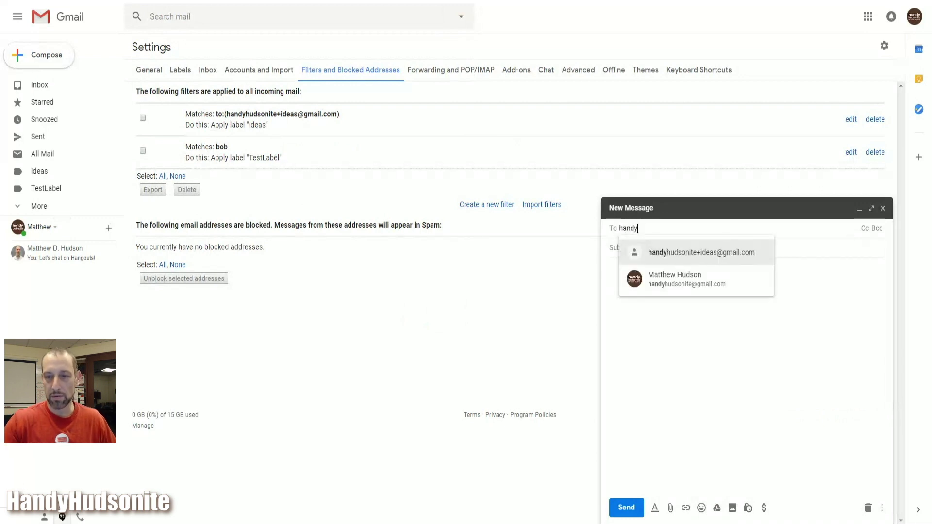
left_click(692, 281)
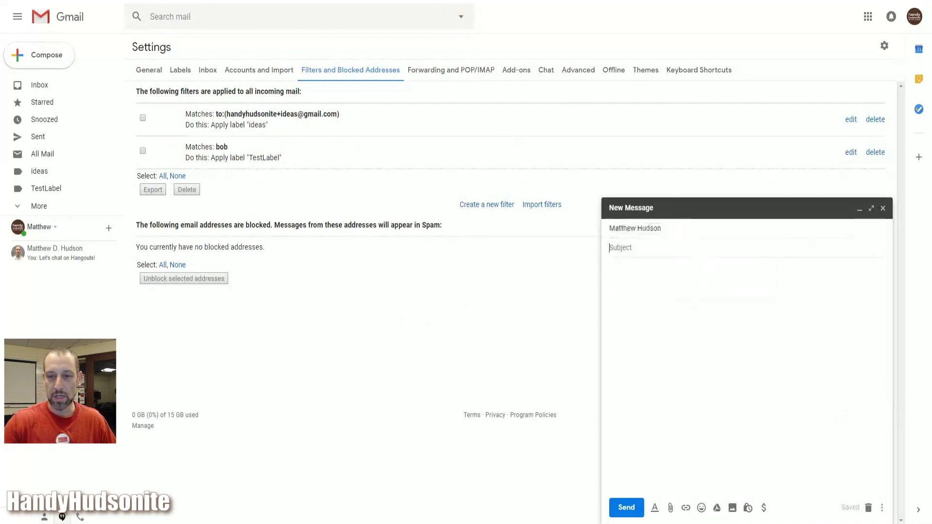
type("hey bob")
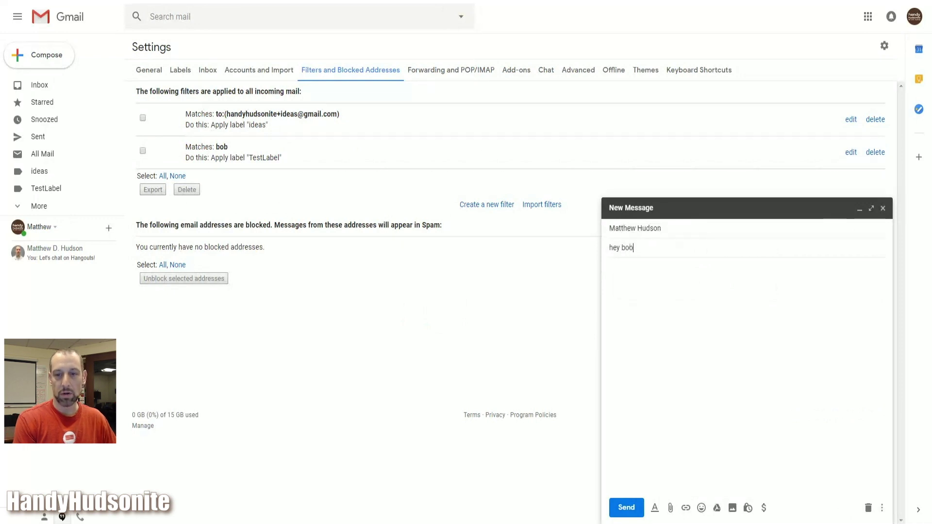
key("Tab")
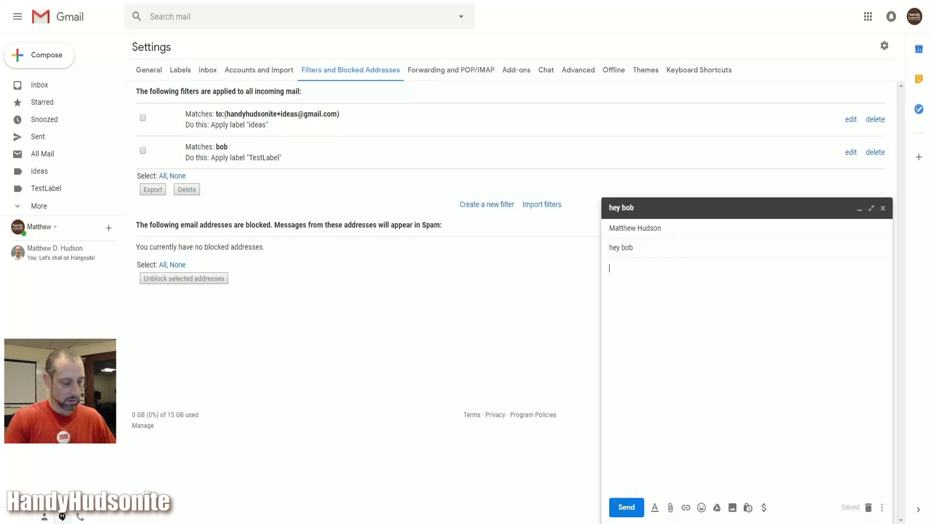
type("Hi")
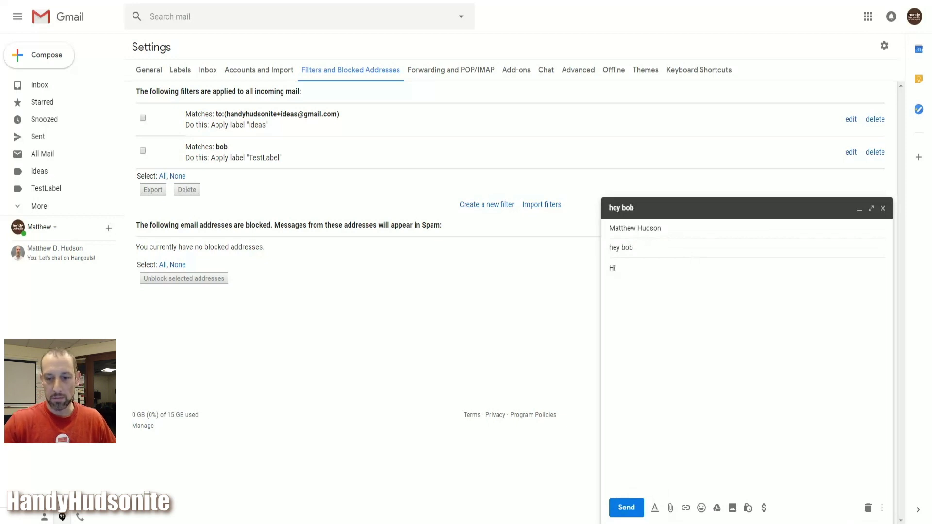
left_click(626, 508)
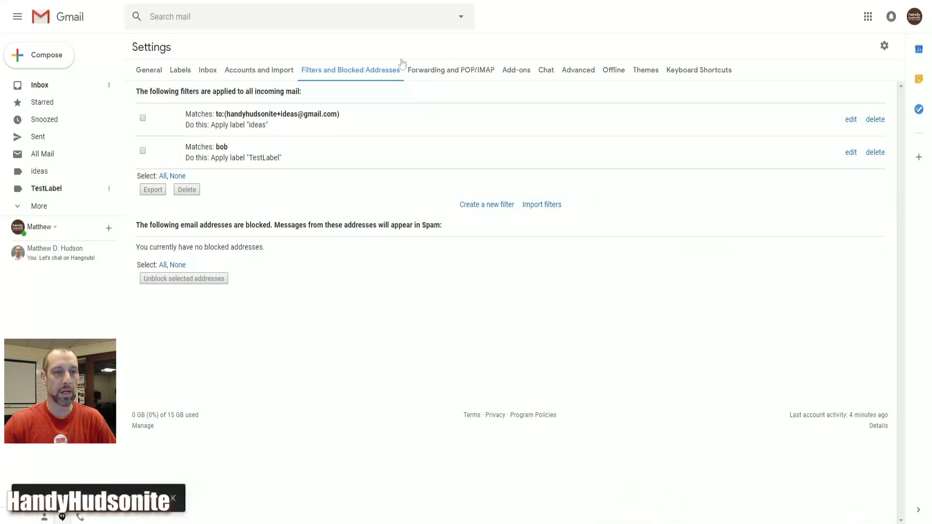
mouse_move(46, 187)
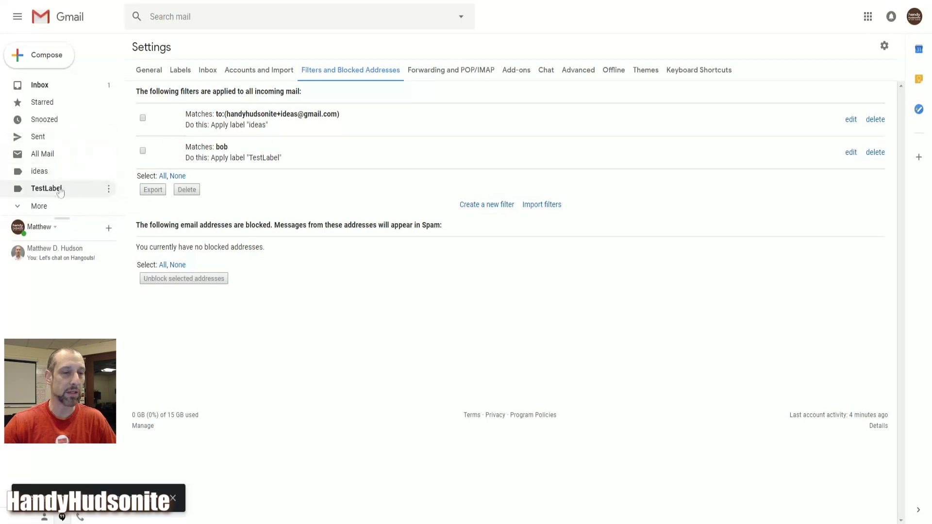
Step: View the TestLabel messages showing 'hey bob', then bring up TestLabel's options
left_click(46, 188)
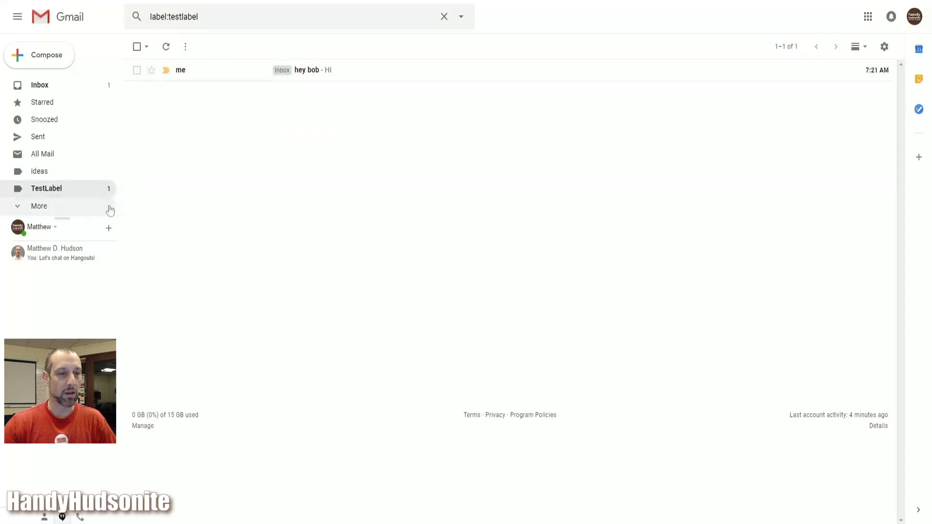
left_click(108, 187)
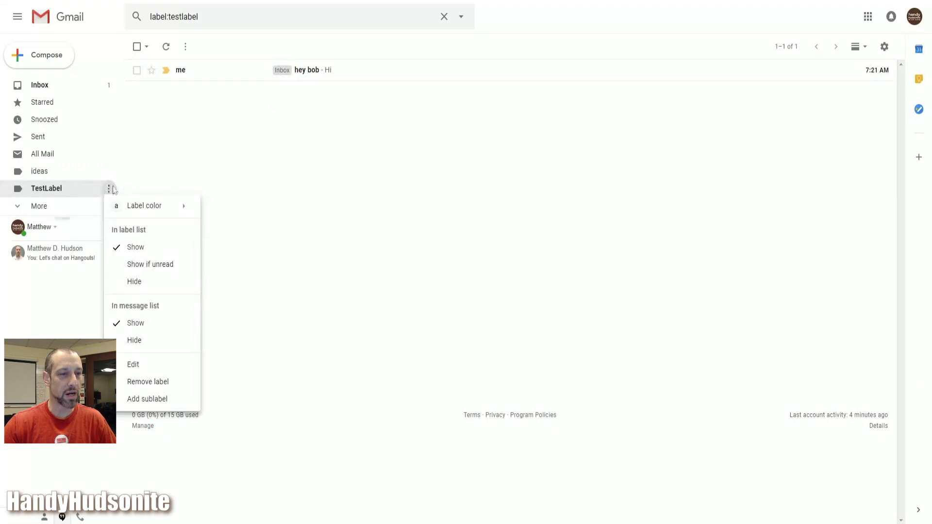
mouse_move(147, 206)
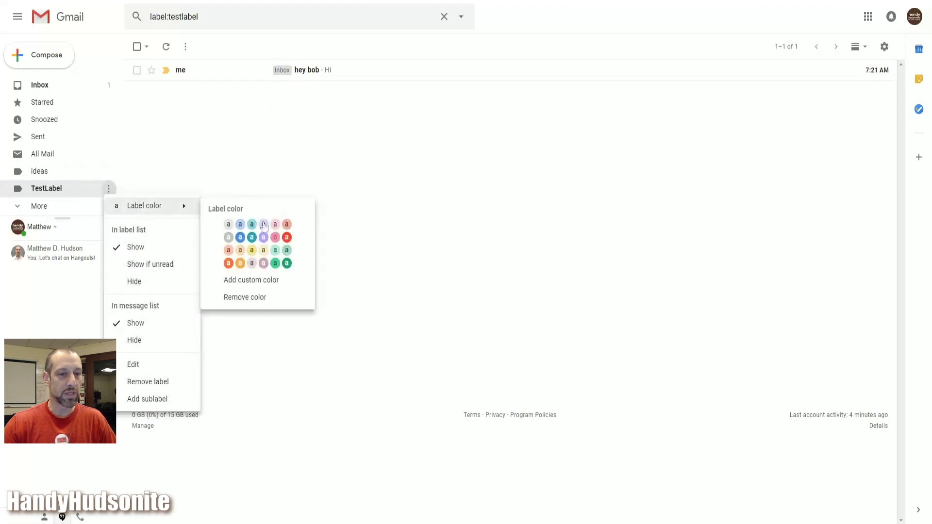
Step: Colour TestLabel red and bring its options menu back up
left_click(287, 238)
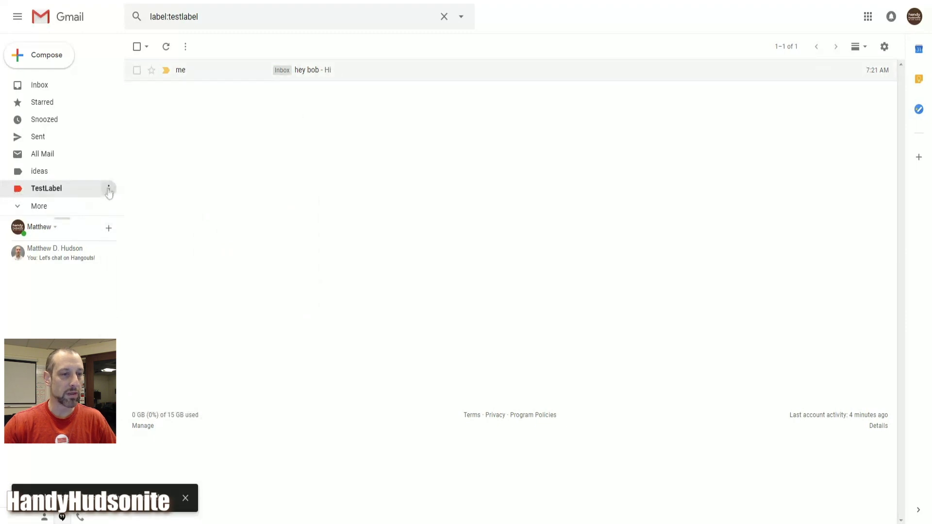
left_click(109, 188)
mouse_move(149, 206)
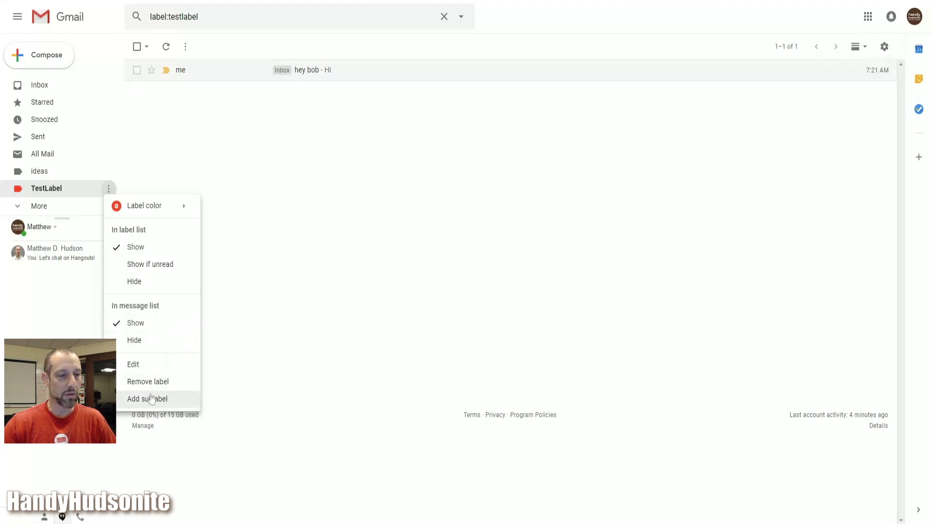
Step: Create a sublabel named Testb nested under TestLabel
left_click(152, 400)
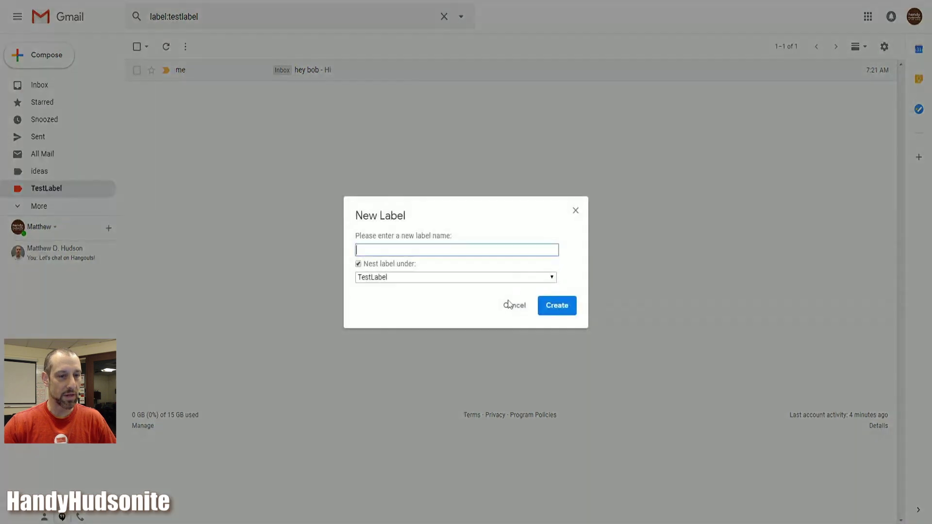
type("Testb")
left_click(559, 306)
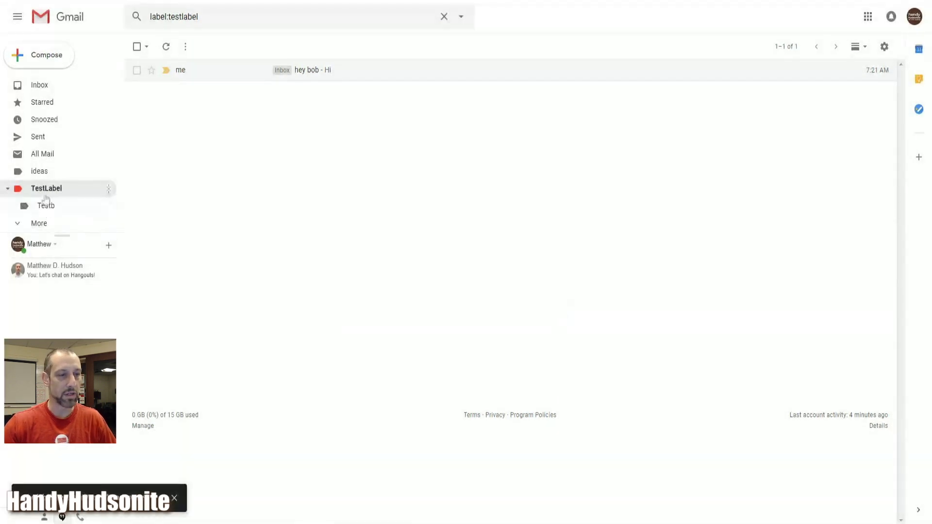